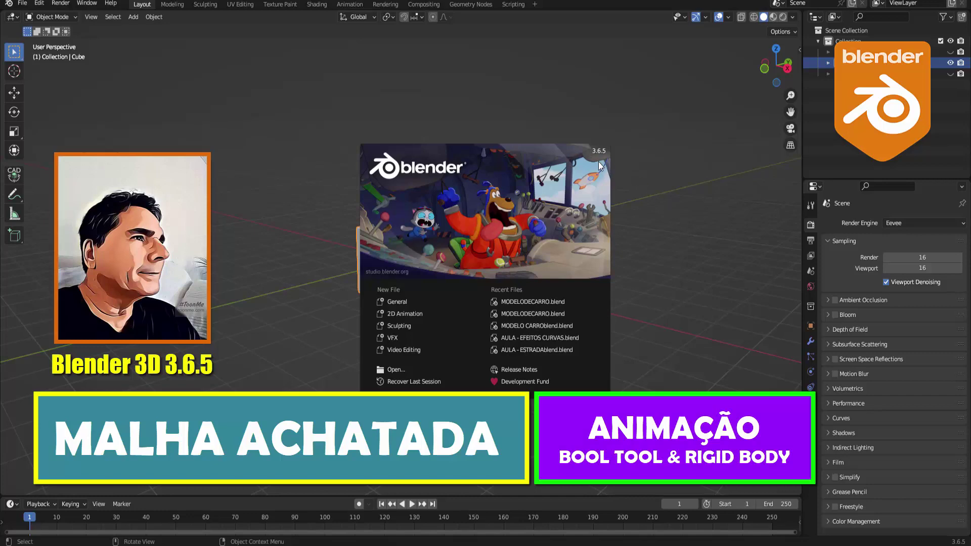
Step: Dismiss the splash screen to reveal the default scene with its cube
click(639, 196)
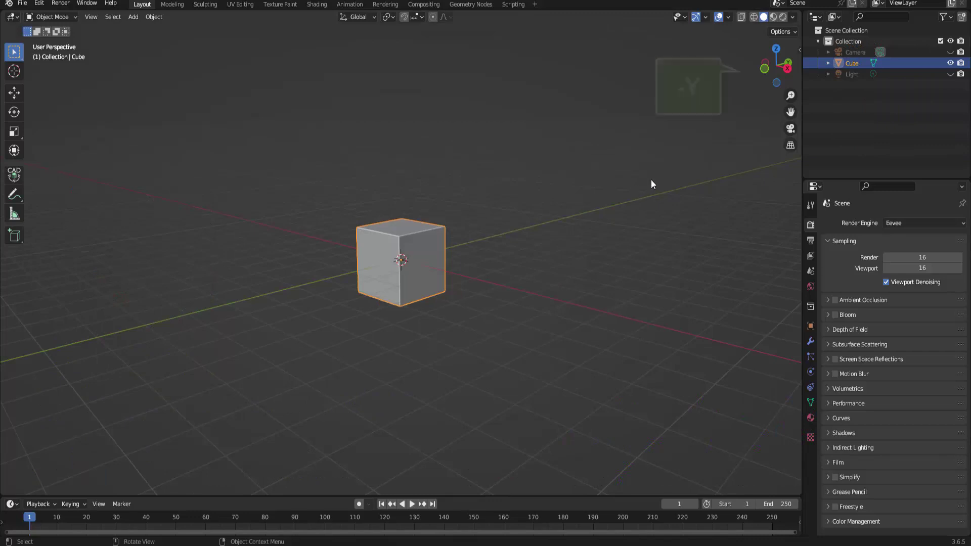
Step: In front view, stretch the cube along X and move it 3 m right of centre
click(765, 70)
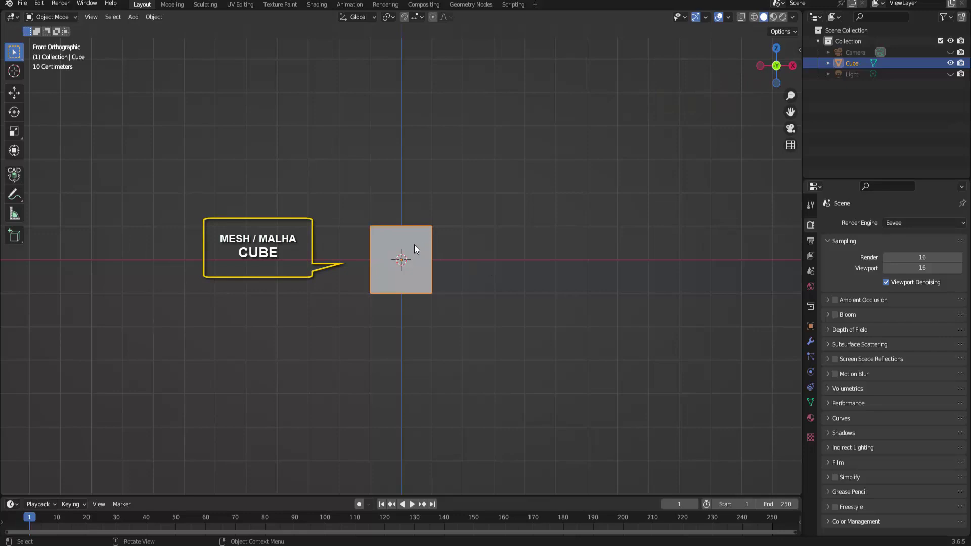
click(16, 94)
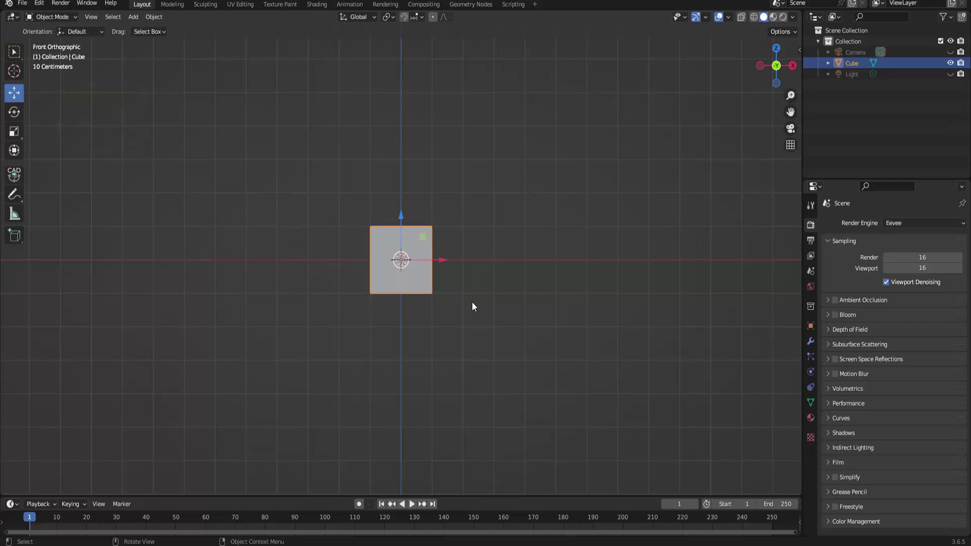
key(s)
key(x)
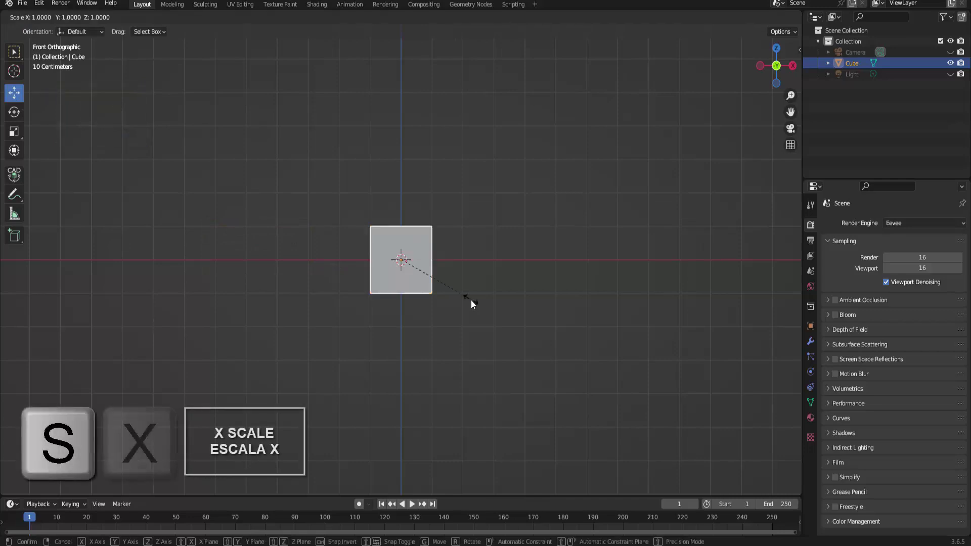
click(551, 305)
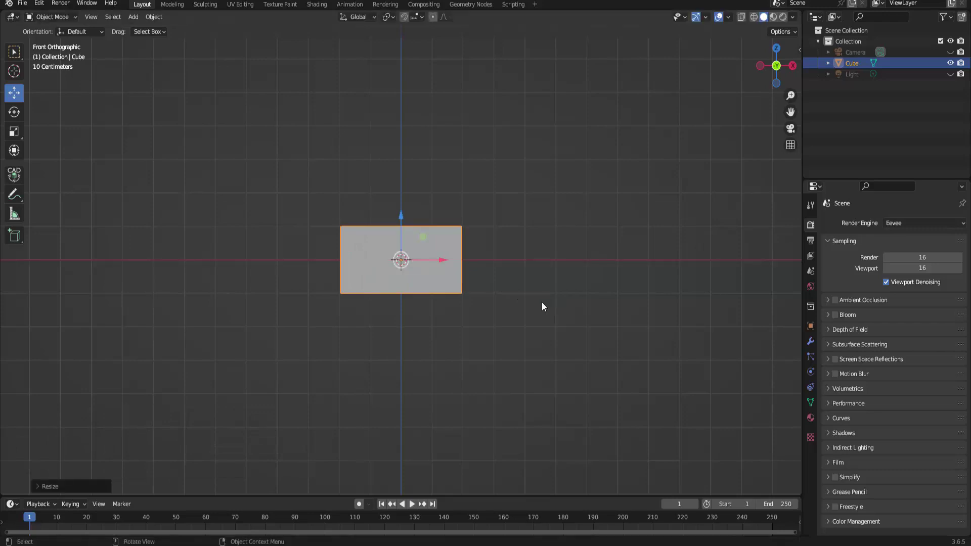
key(g)
key(x)
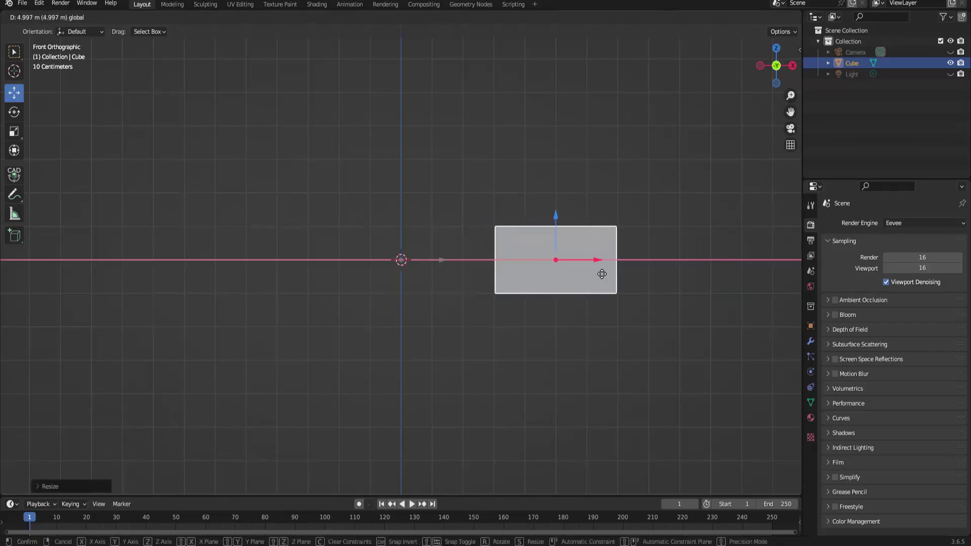
click(581, 277)
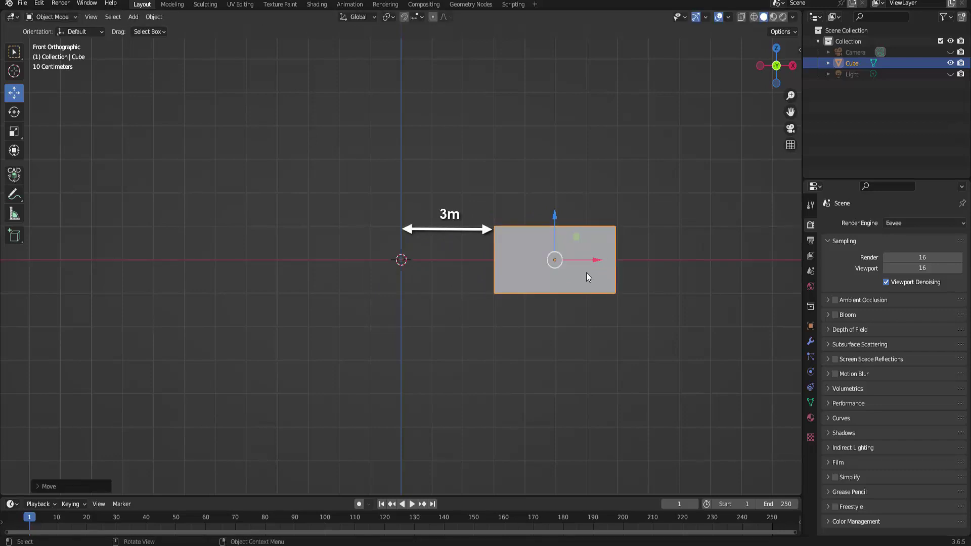
Step: Duplicate the stretched cube as Cube.001 and place it 3 m left of the origin
key(shift+d)
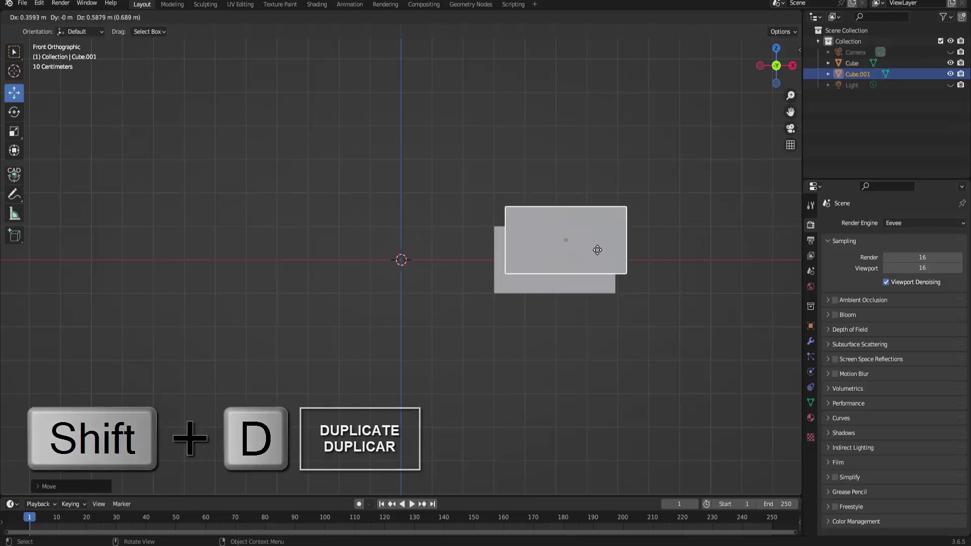
key(Escape)
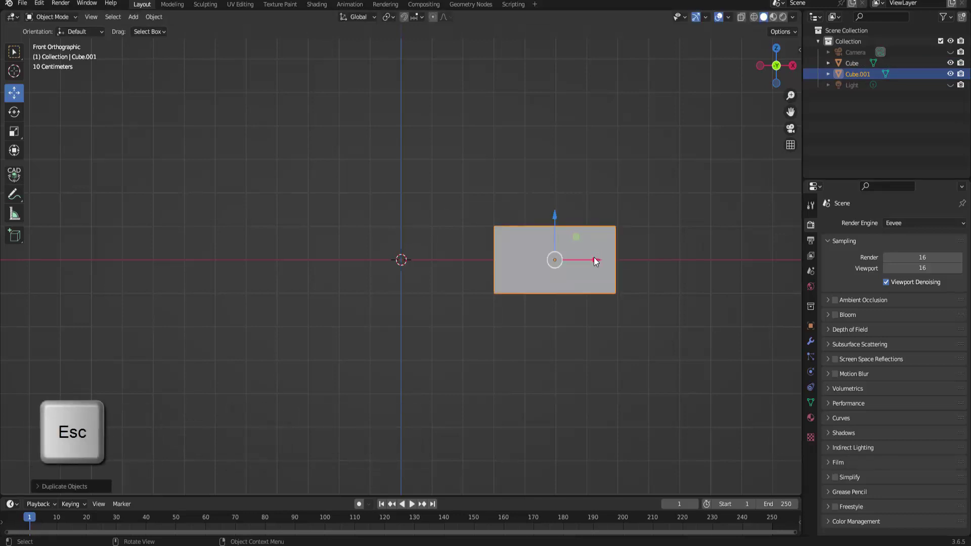
mouse_move(594, 260)
mouse_down()
mouse_move(269, 250)
mouse_move(284, 249)
mouse_up()
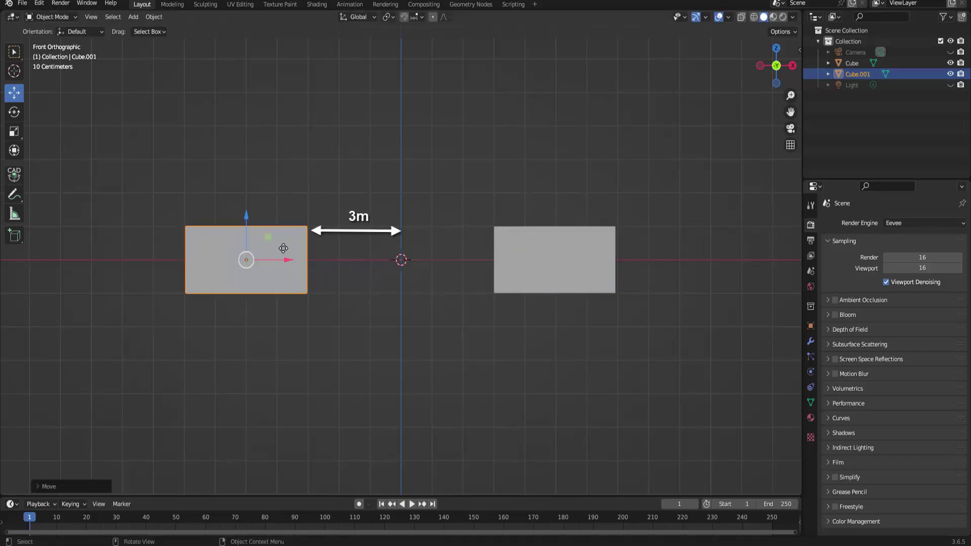
Step: Add an icosphere at the origin with Subdivisions raised from 2 to 5, then deselect it
click(502, 318)
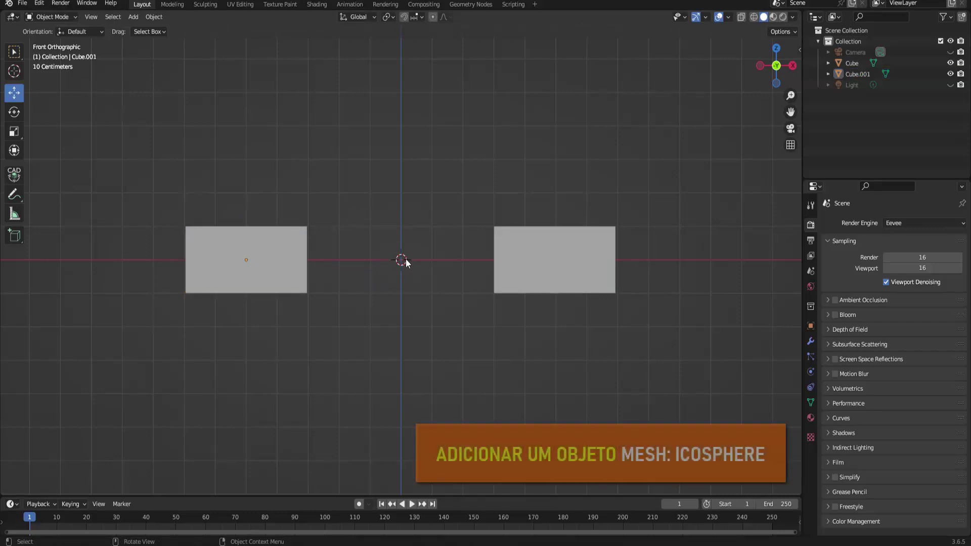
click(137, 18)
mouse_move(148, 29)
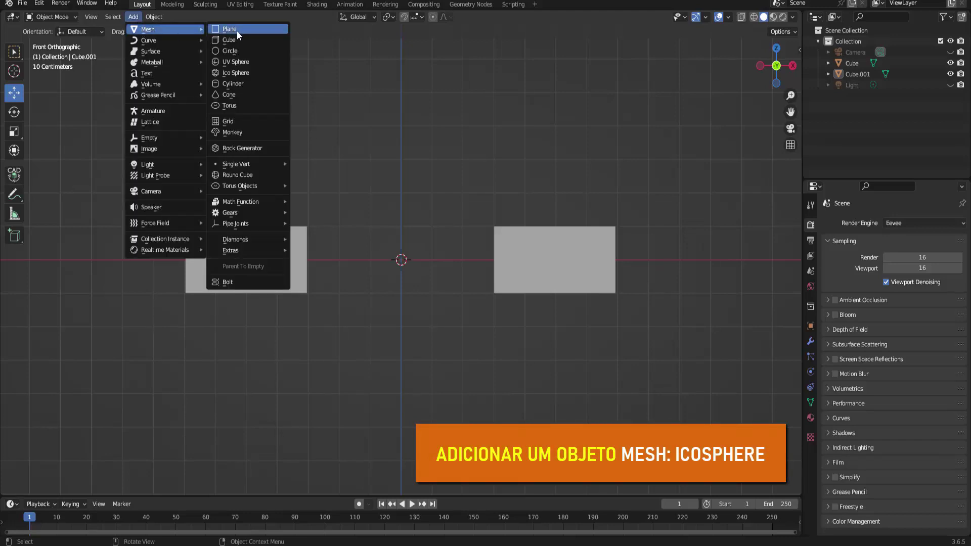
click(241, 73)
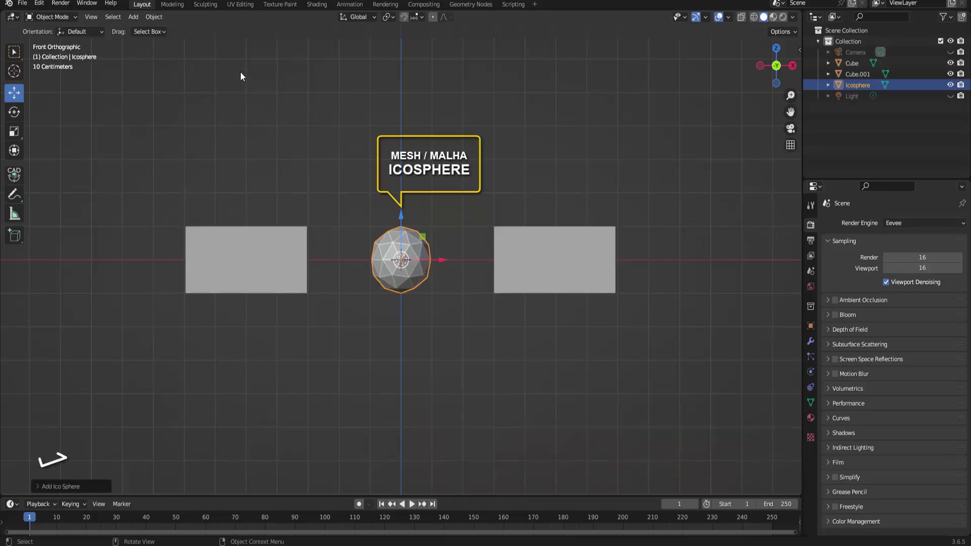
click(41, 487)
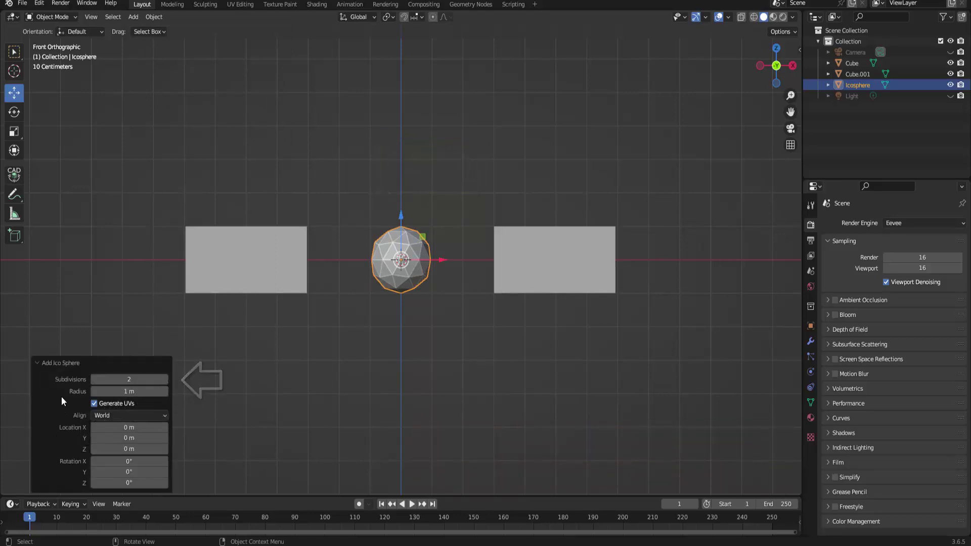
drag(116, 379, 397, 242)
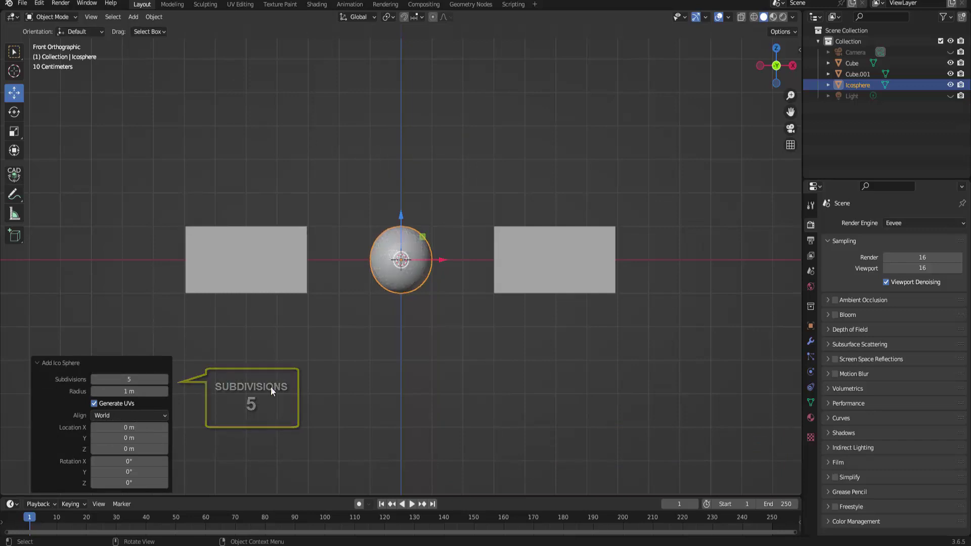
click(325, 376)
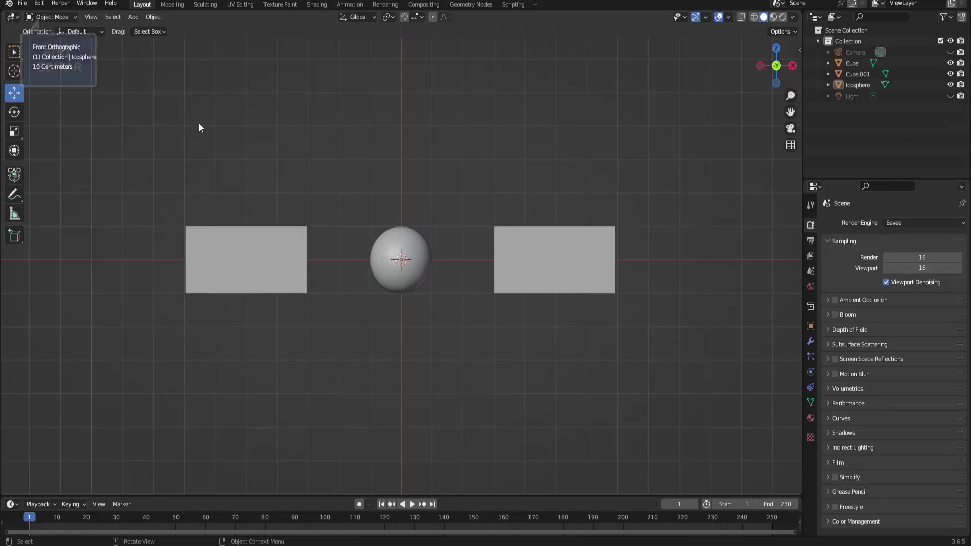
click(39, 4)
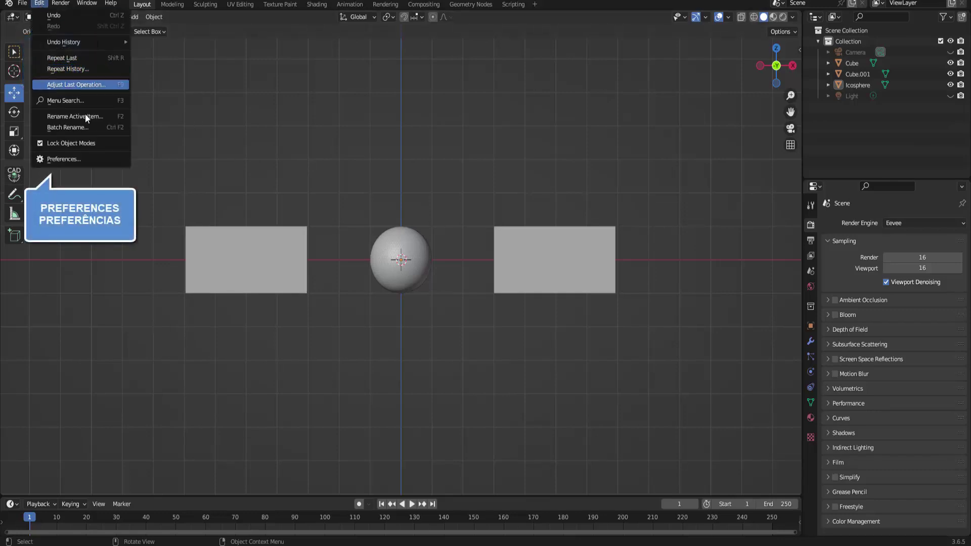
click(86, 158)
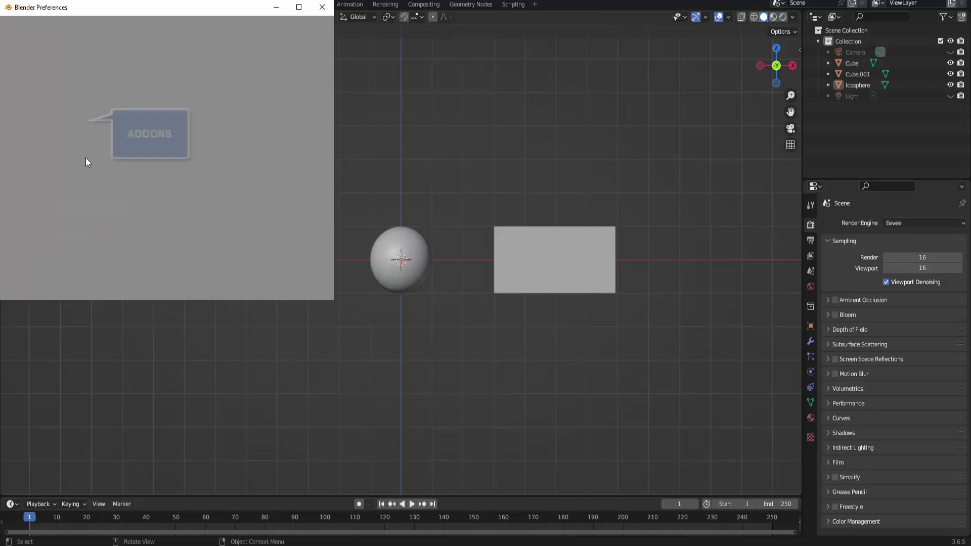
click(276, 39)
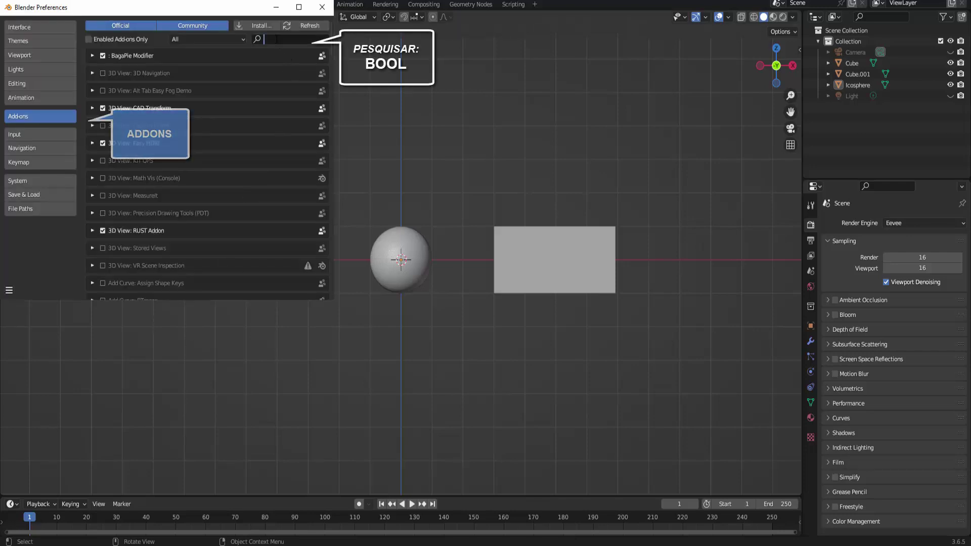
text(b)
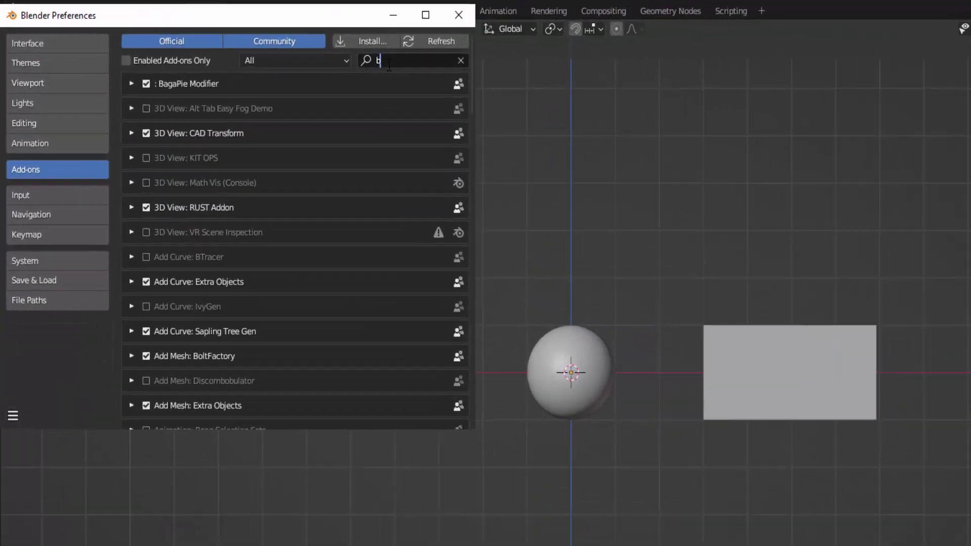
text(ool)
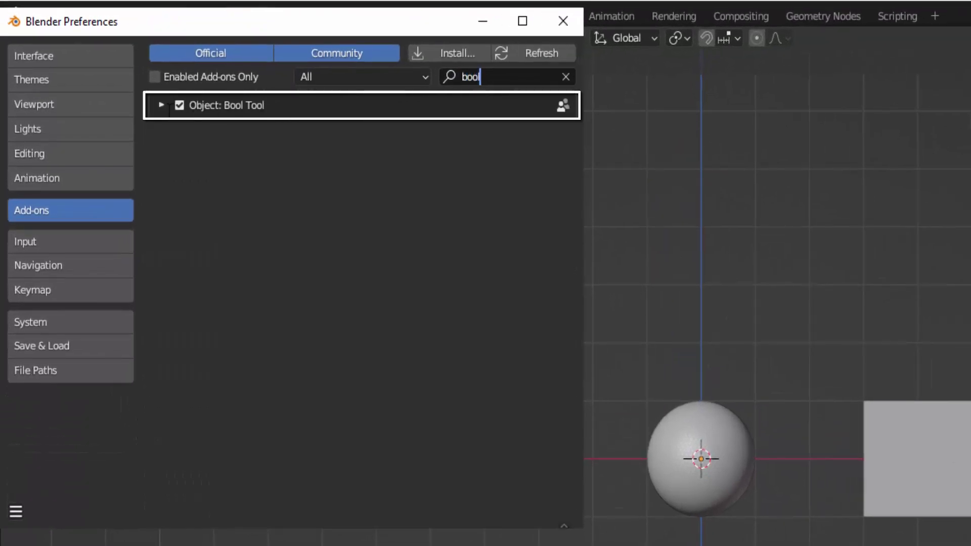
key(Return)
click(163, 106)
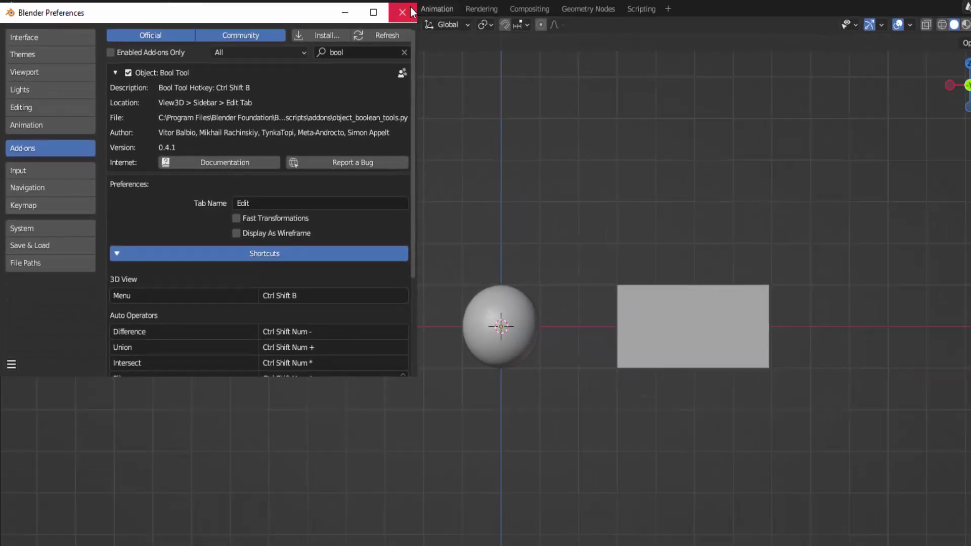
click(563, 21)
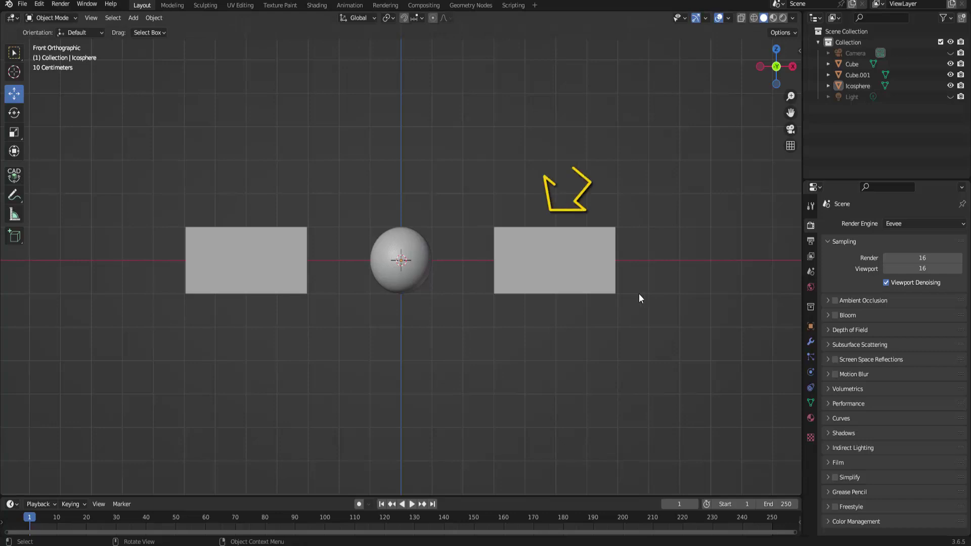
Step: Make the right box a Bool Tool brush Difference cutter on the icosphere
click(515, 236)
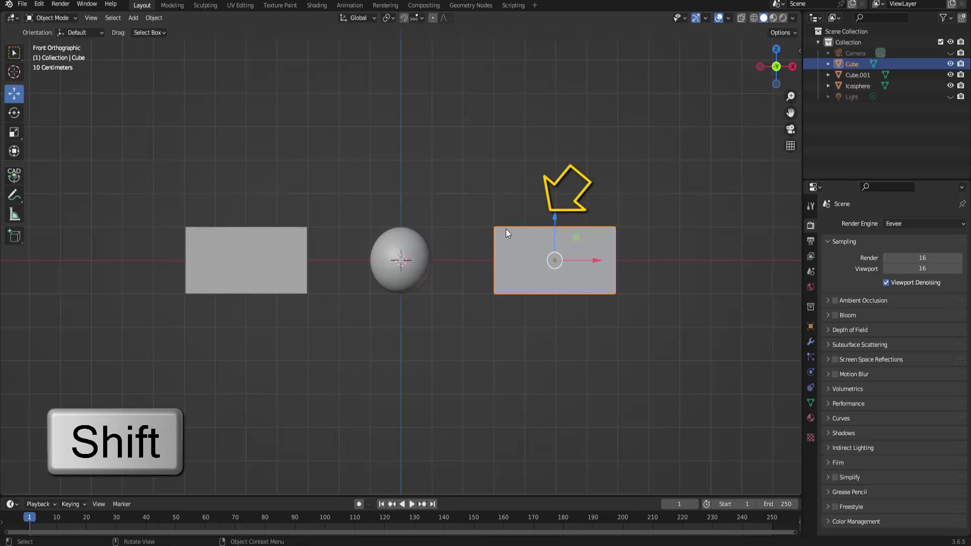
shift+click(411, 233)
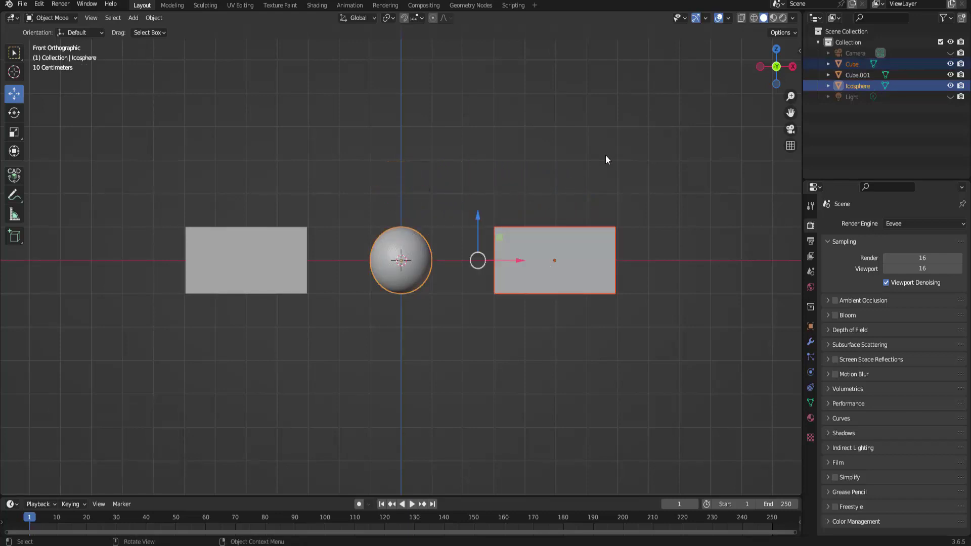
key(ctrl+shift+b)
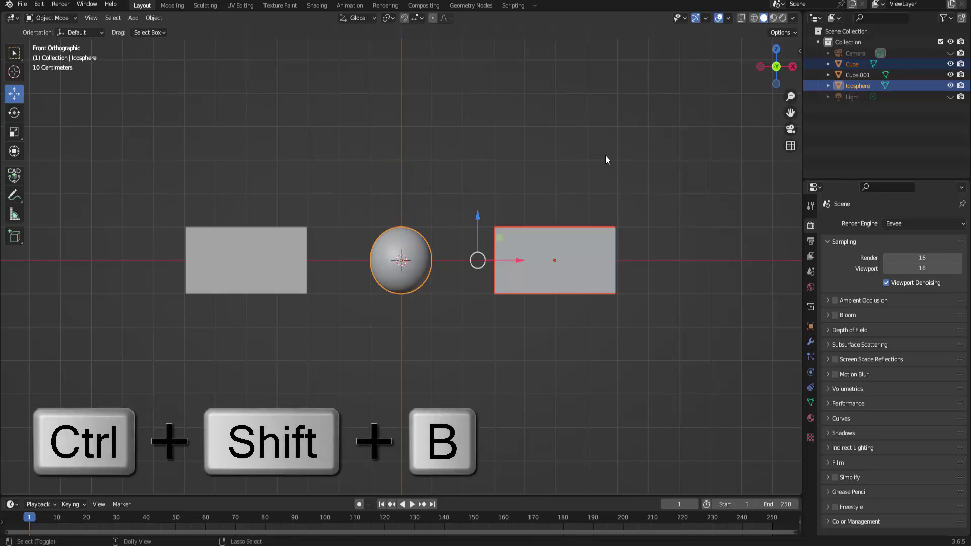
key(ctrl+shift+b)
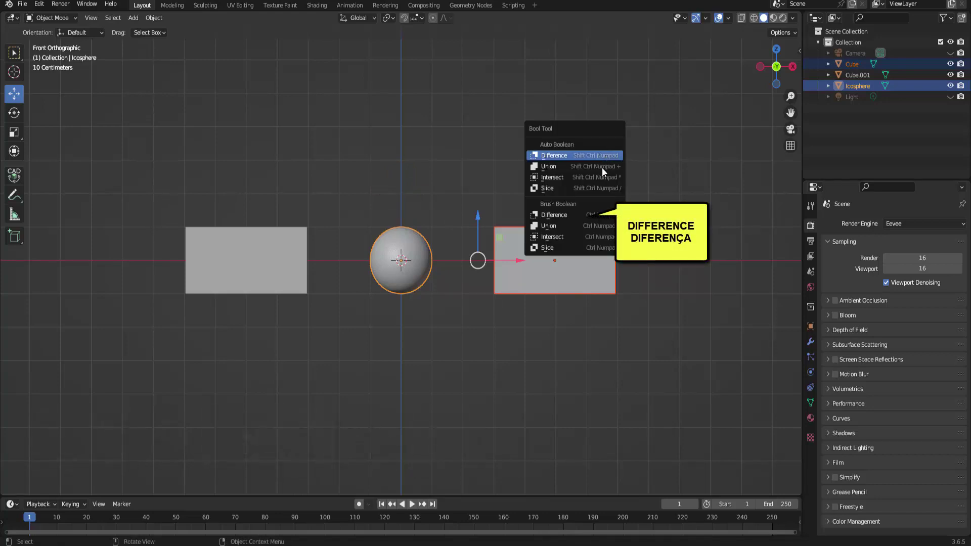
click(554, 215)
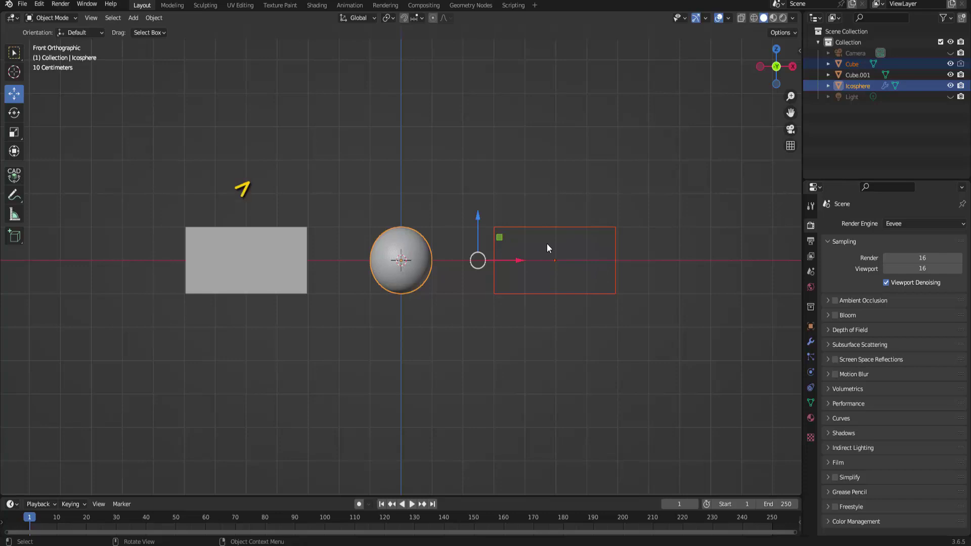
Step: Make the left box a Difference cutter on the icosphere as well, then deselect everything
click(298, 238)
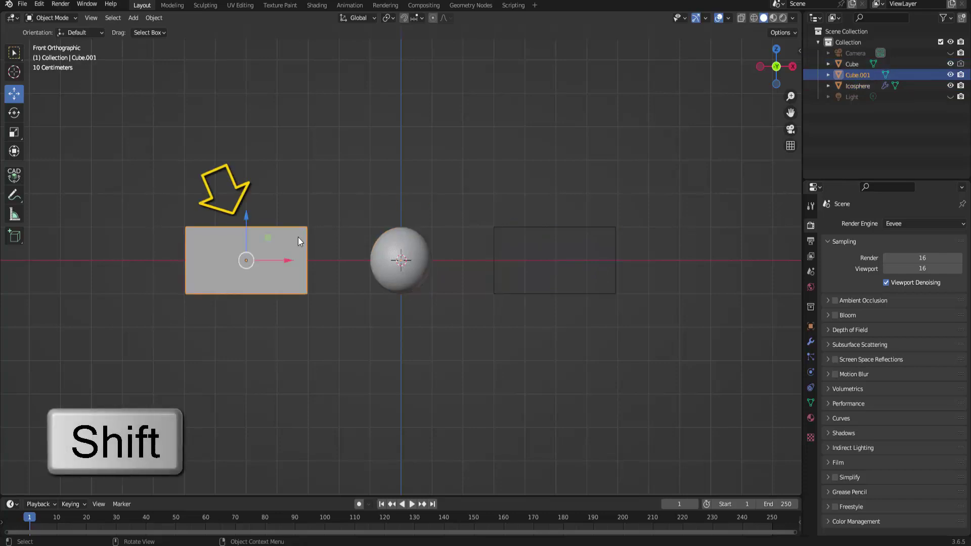
shift+click(409, 240)
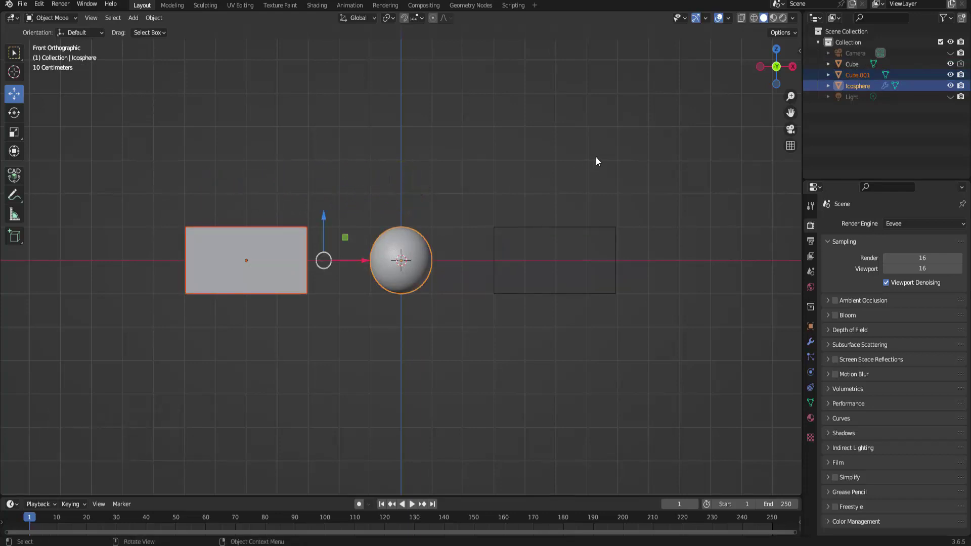
key(ctrl+shift+b)
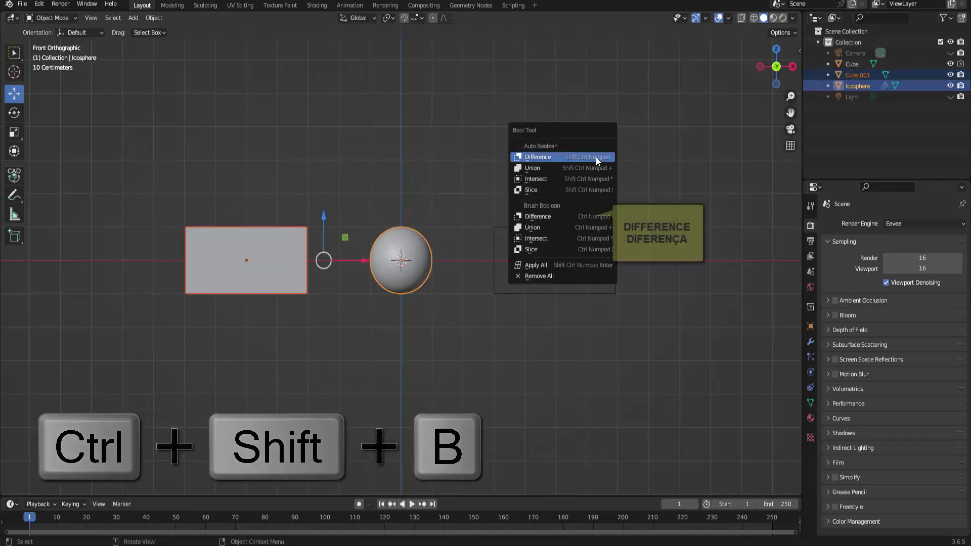
click(555, 222)
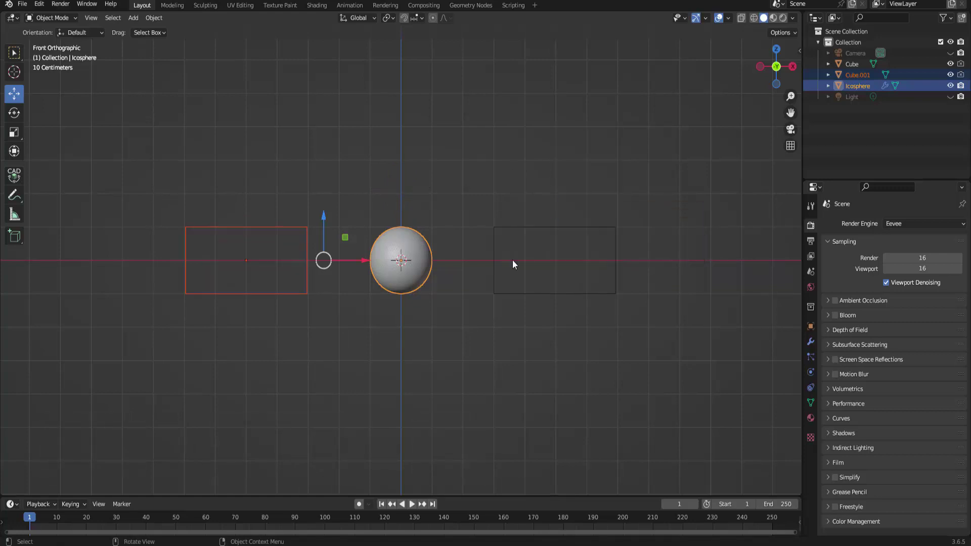
click(518, 330)
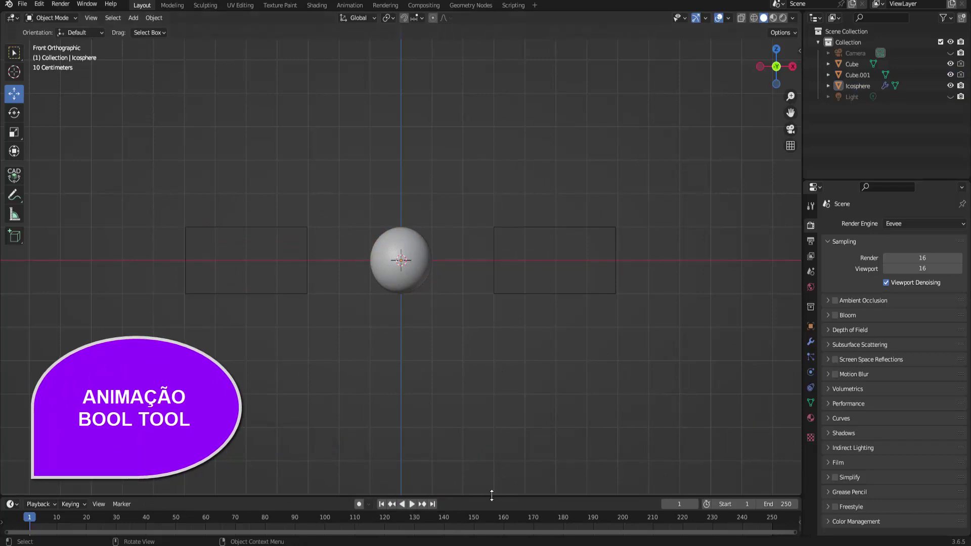
Step: Enlarge the timeline, key both boxes' location at frame 1, and move to frame 60
drag(492, 496, 494, 441)
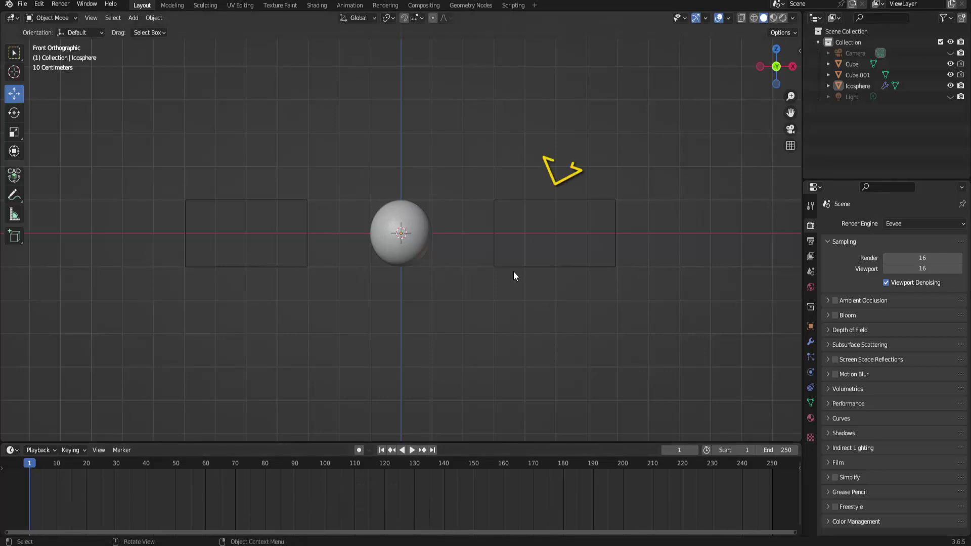
click(536, 265)
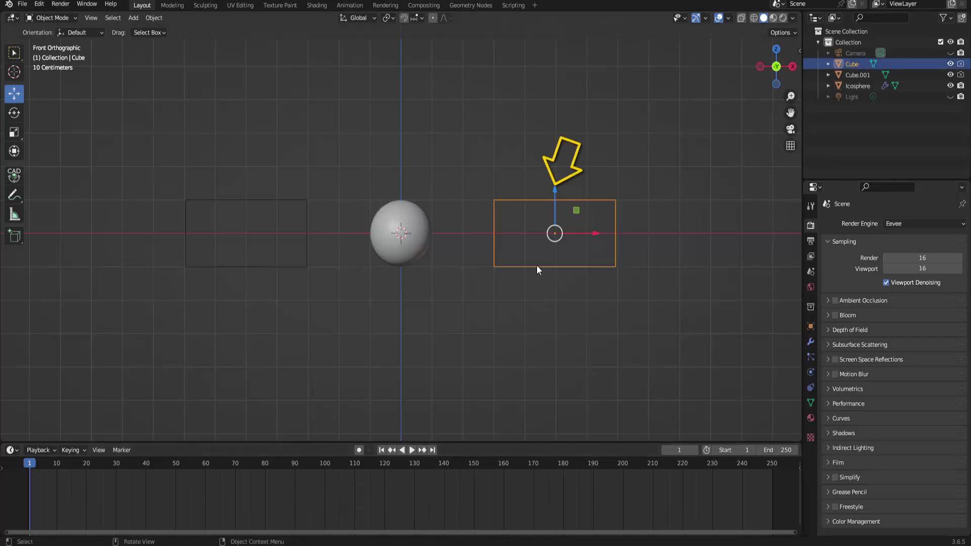
shift+click(291, 199)
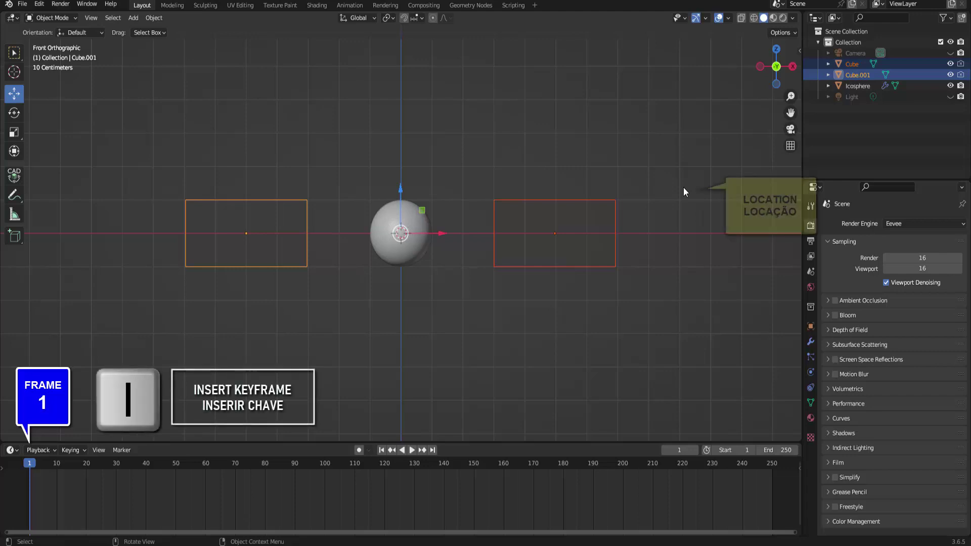
key(i)
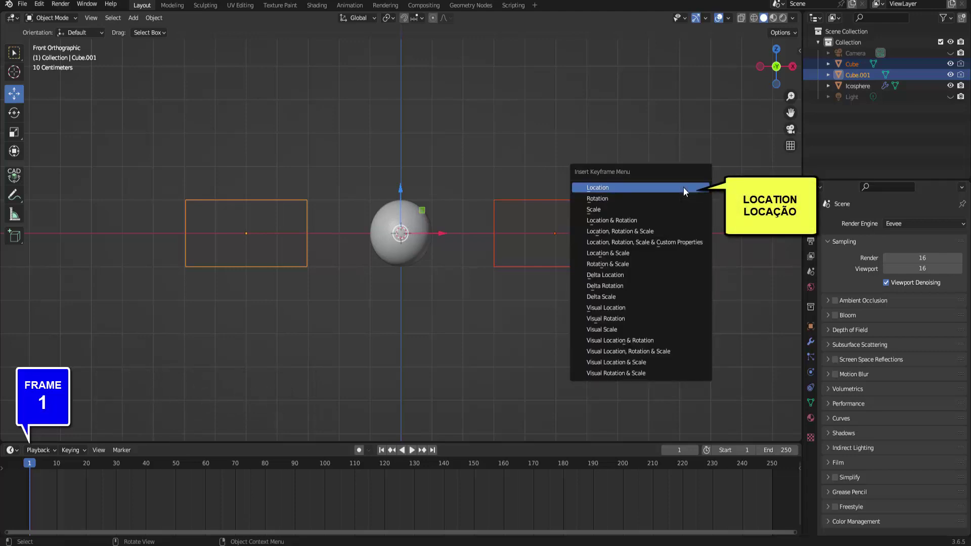
click(684, 187)
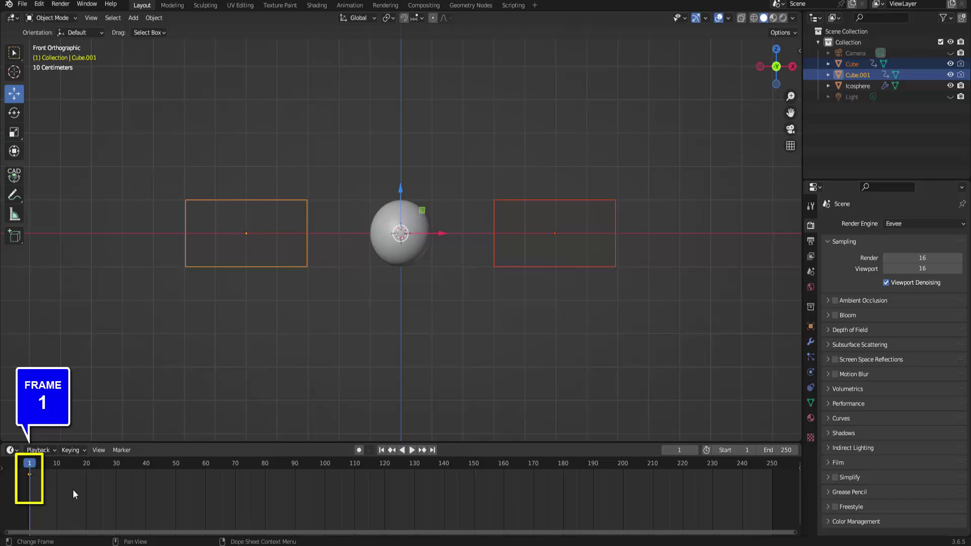
click(205, 464)
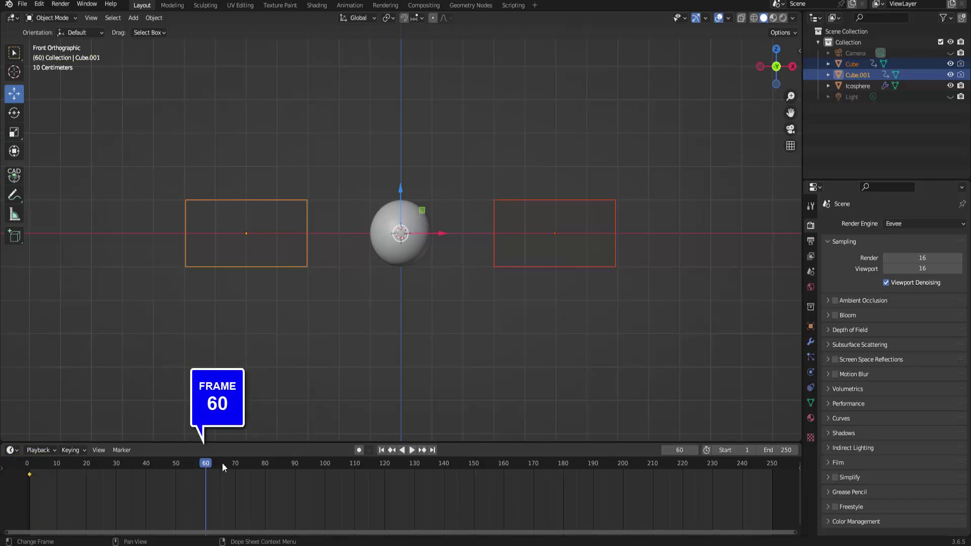
Step: Slide the right box about -2.79 m and the left box 2.8742 m inward on X, then select both
click(576, 245)
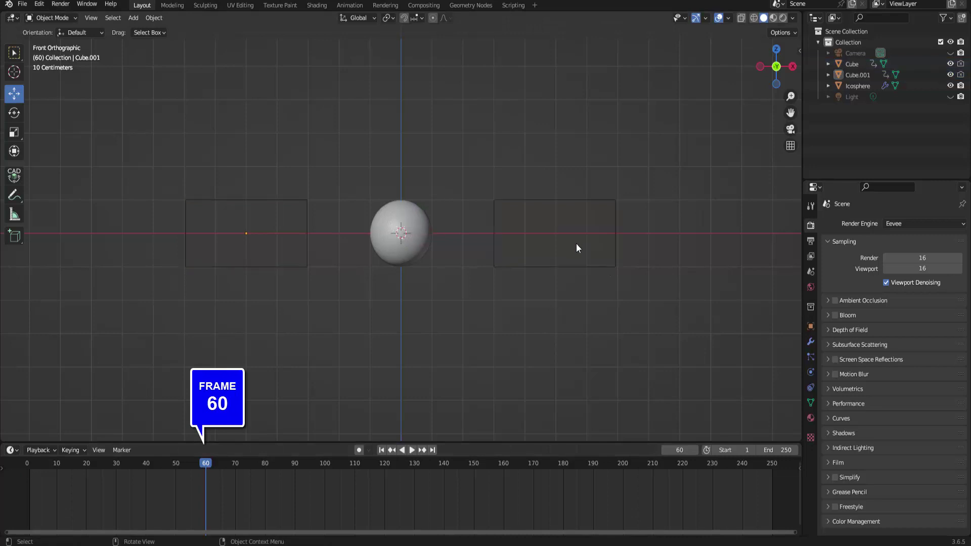
click(574, 265)
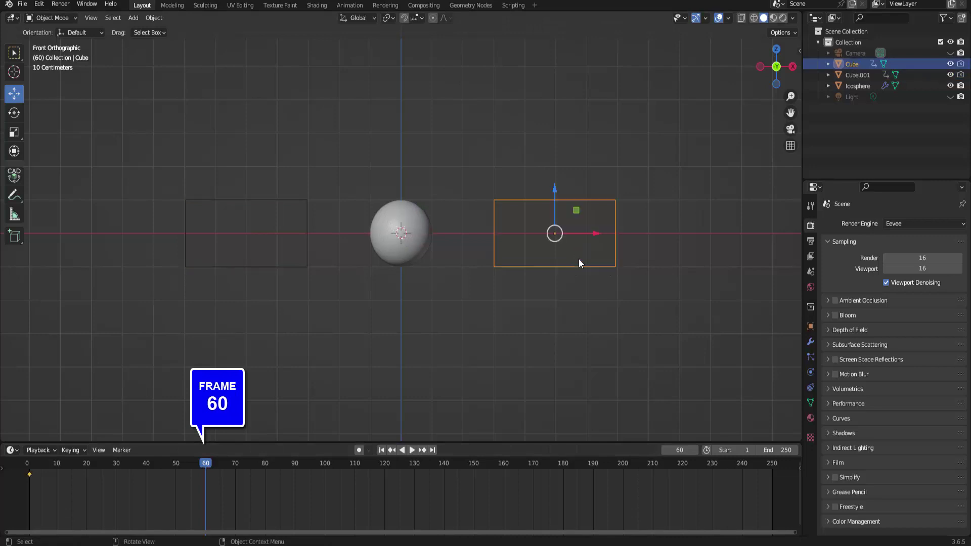
drag(599, 234, 510, 218)
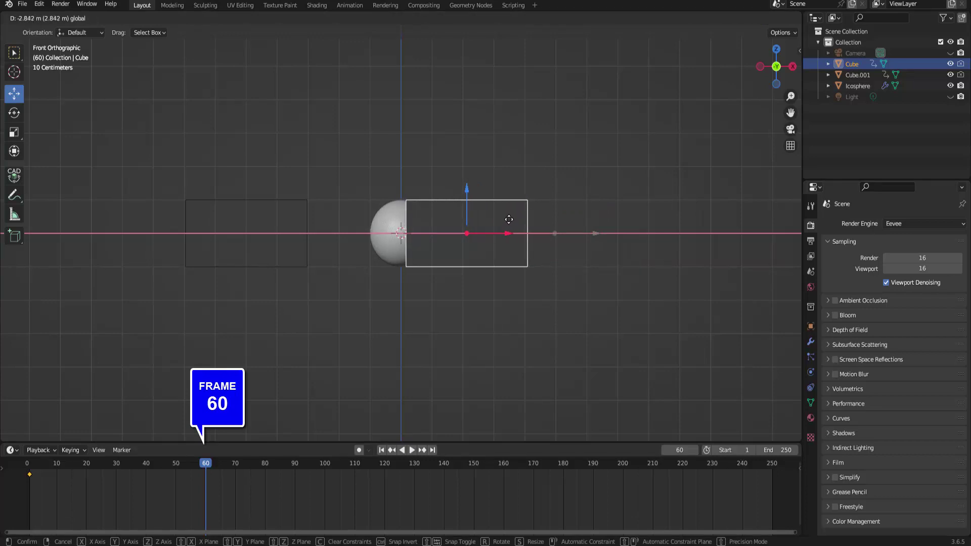
drag(508, 220, 510, 219)
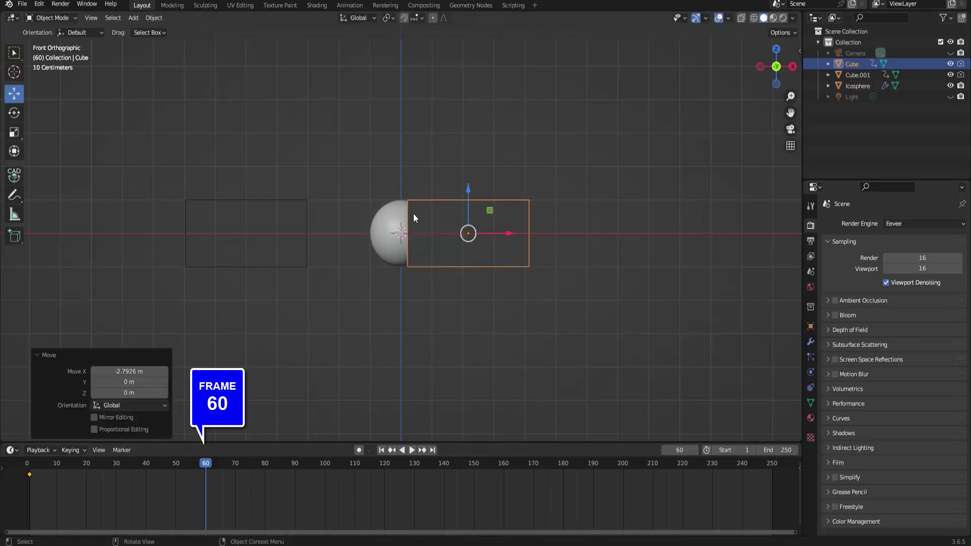
click(293, 203)
drag(289, 238, 377, 240)
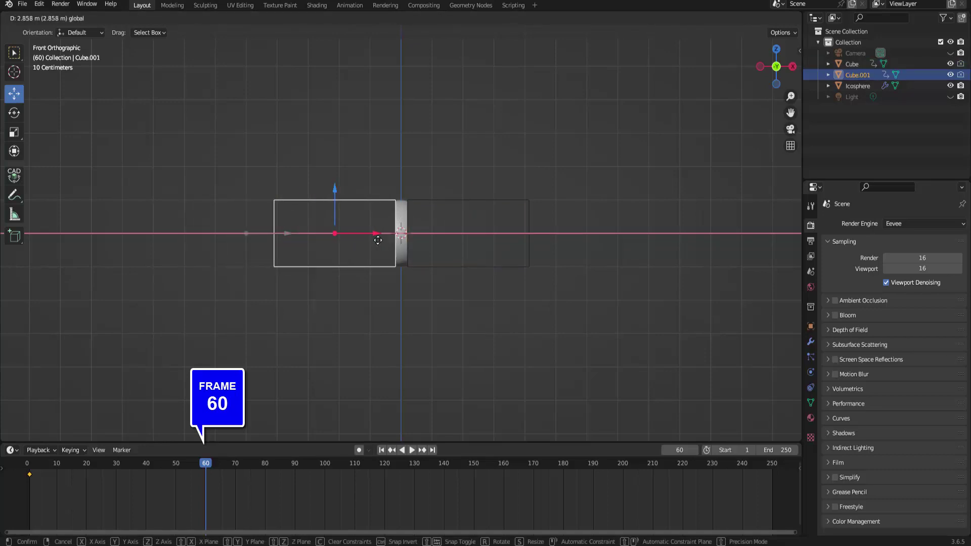
drag(378, 240, 379, 241)
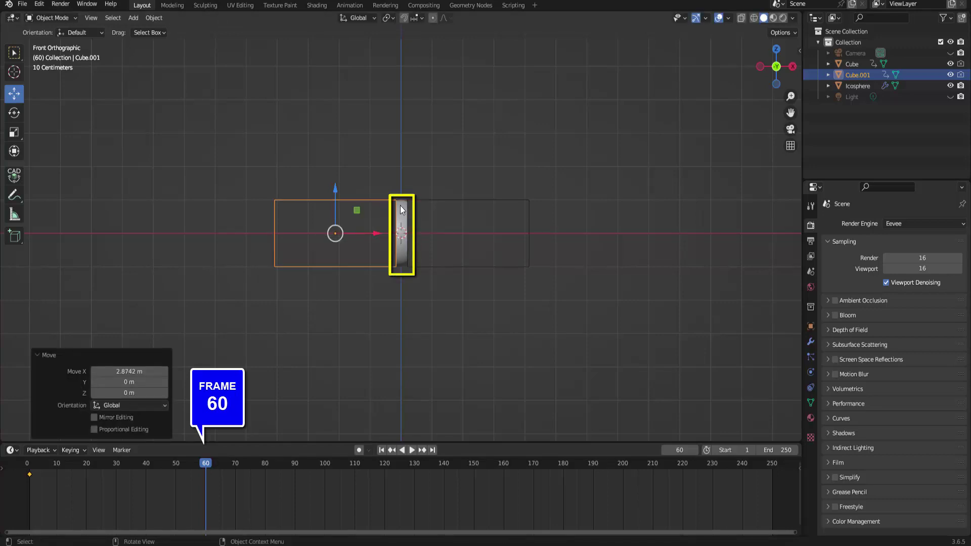
key(shift)
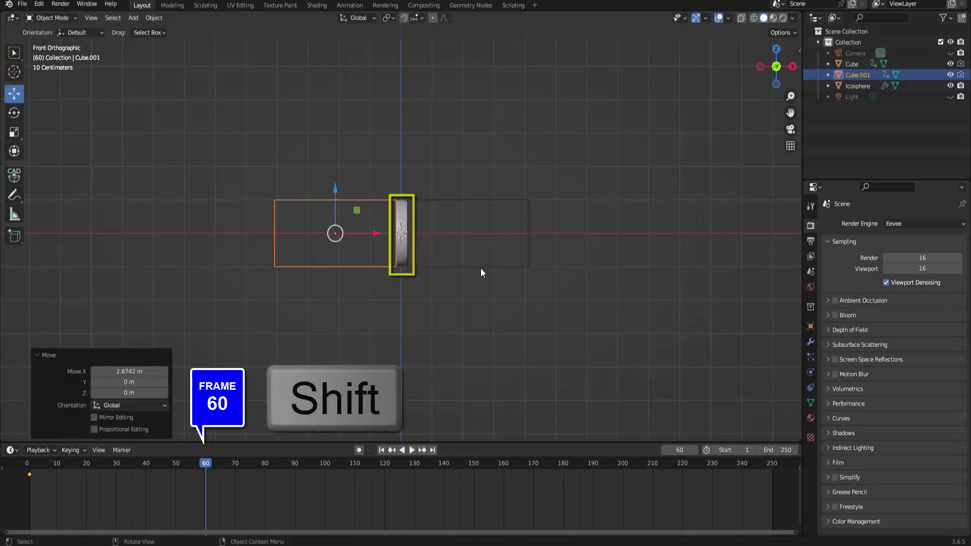
shift+click(482, 268)
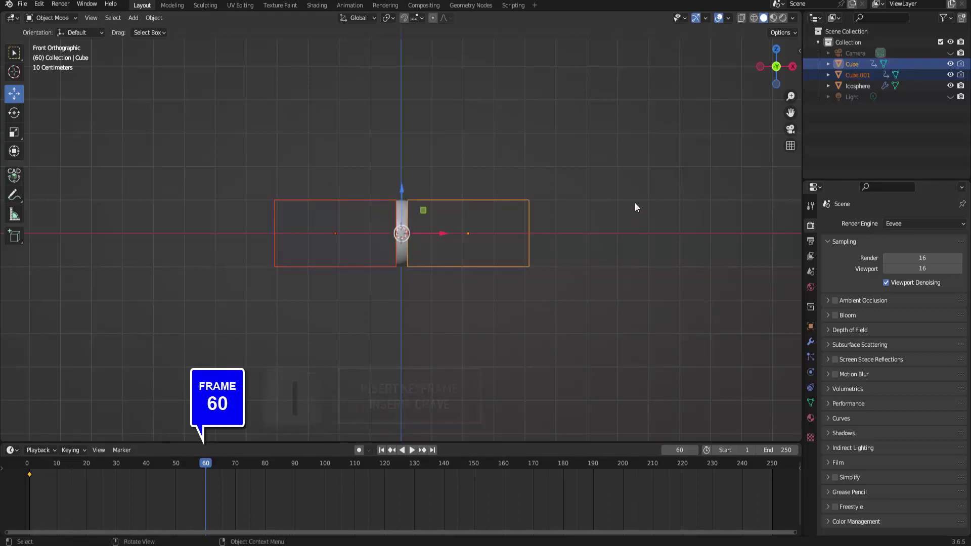
Step: Key both boxes' location at frame 60, preview the squeeze playback, and return to frame 1
key(i)
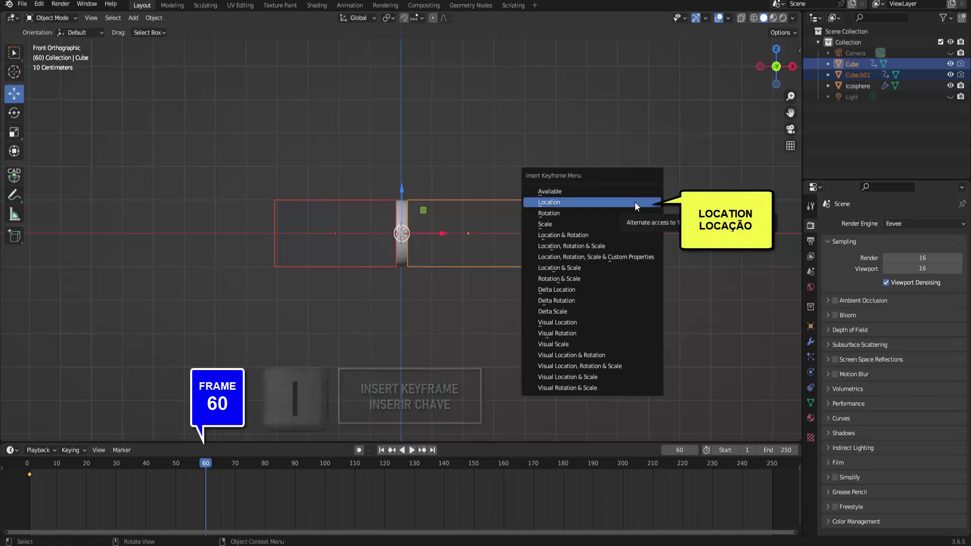
click(636, 202)
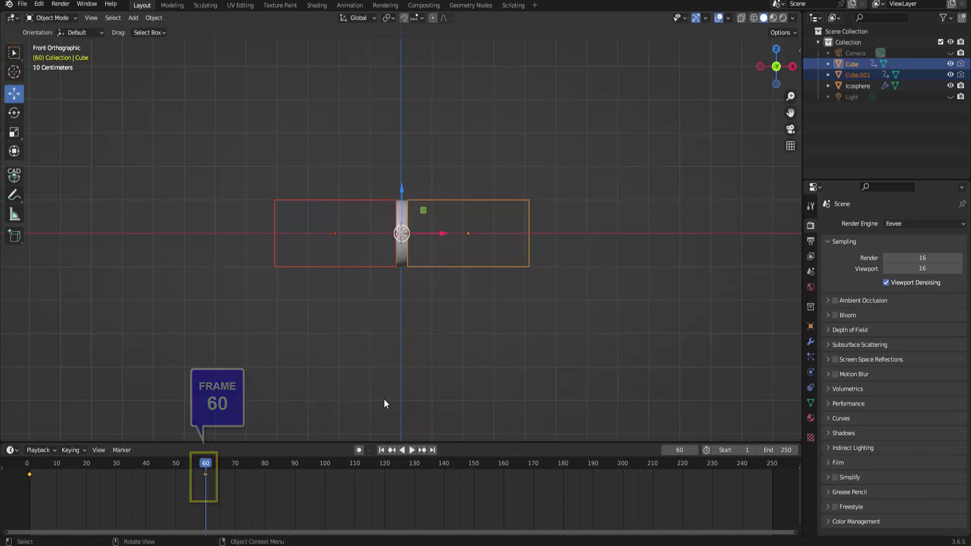
click(382, 451)
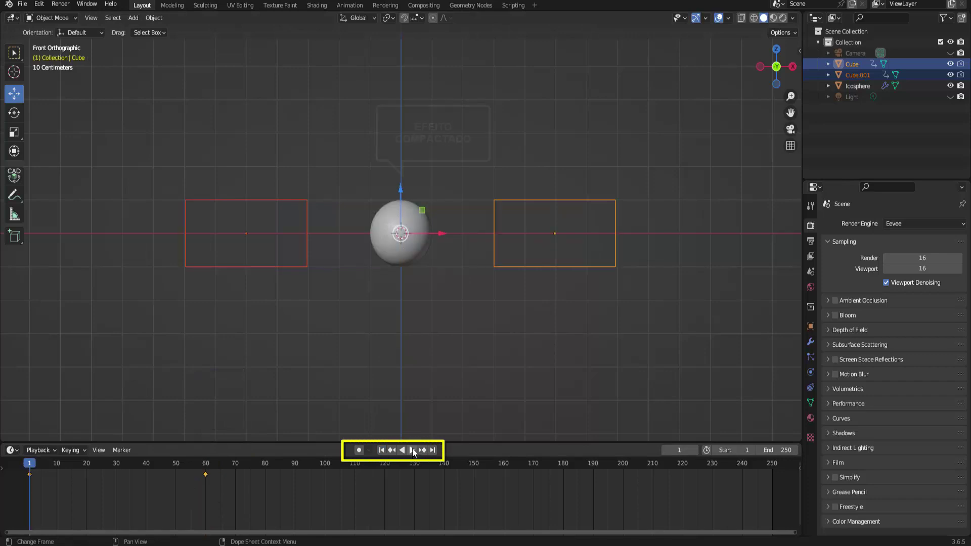
click(413, 451)
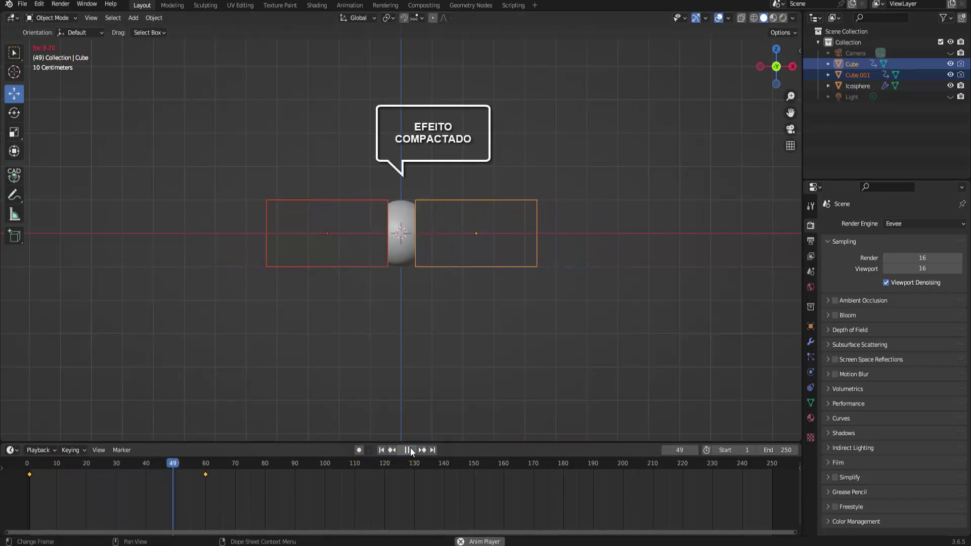
click(408, 450)
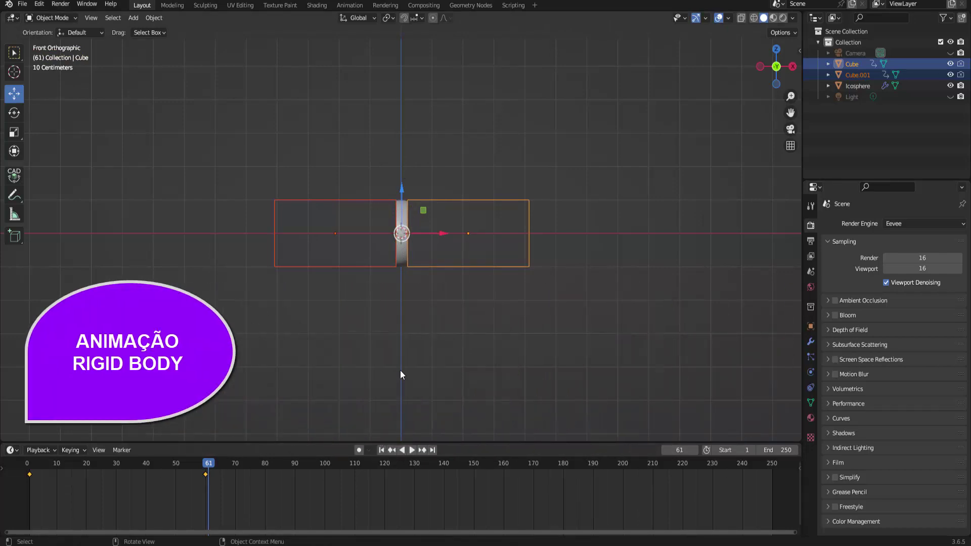
click(381, 450)
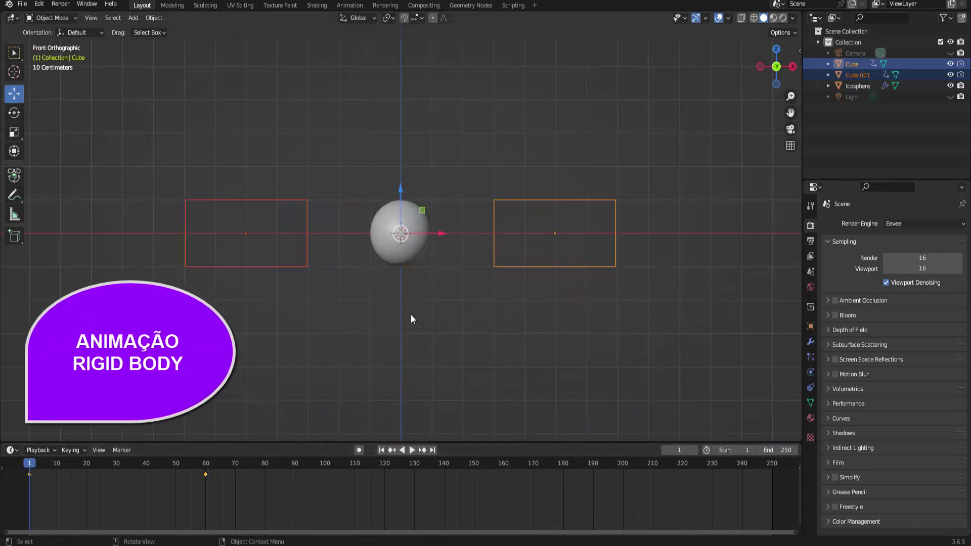
Step: Give the icosphere an Active rigid body with Animated on, then scrub to frame 60
click(404, 251)
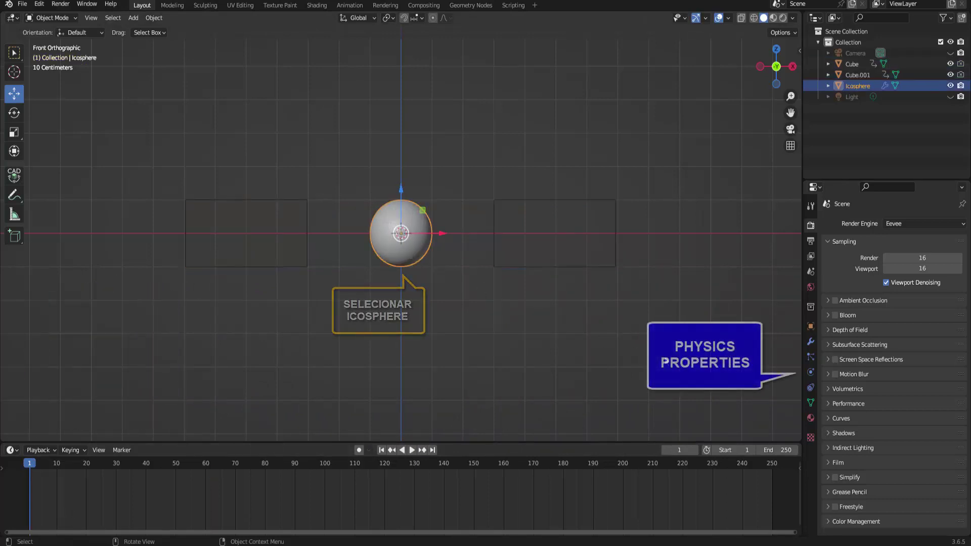
click(811, 371)
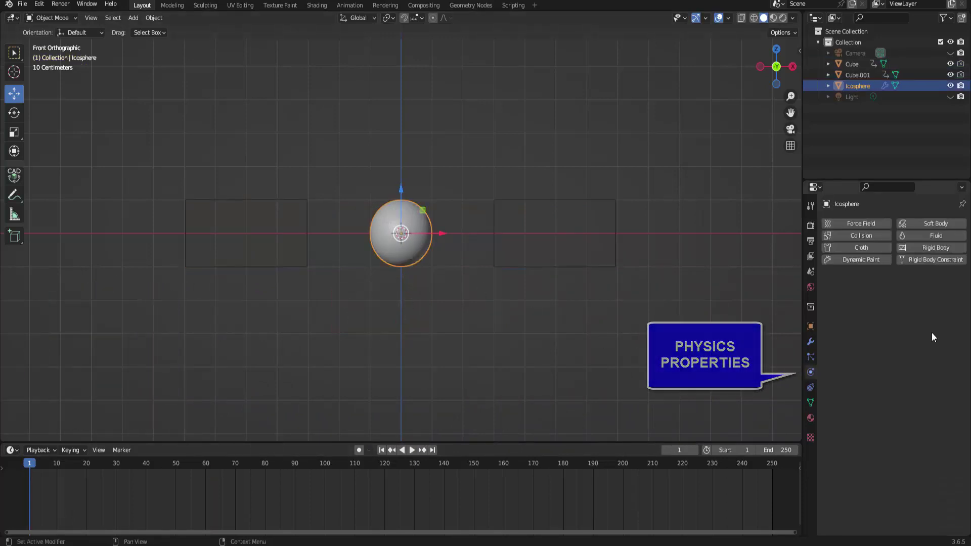
click(930, 247)
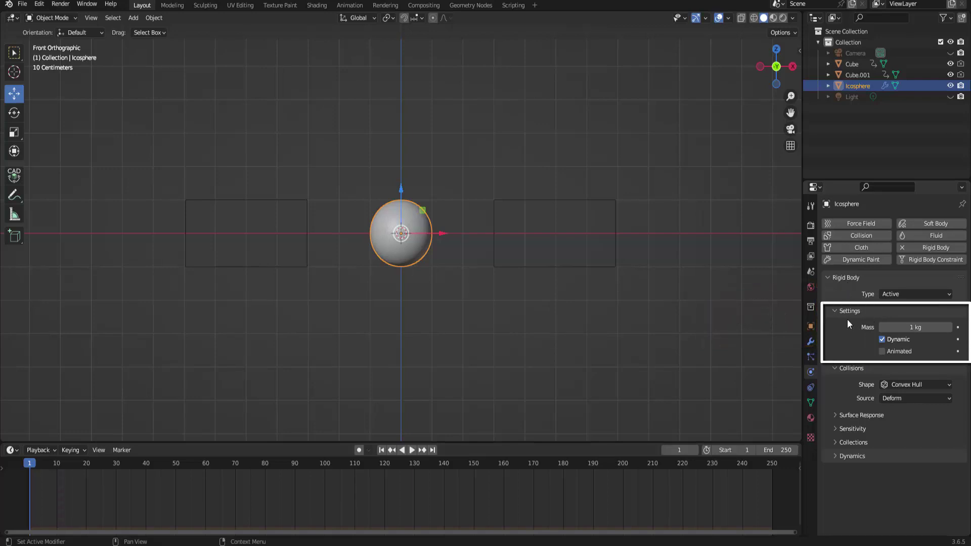
click(883, 353)
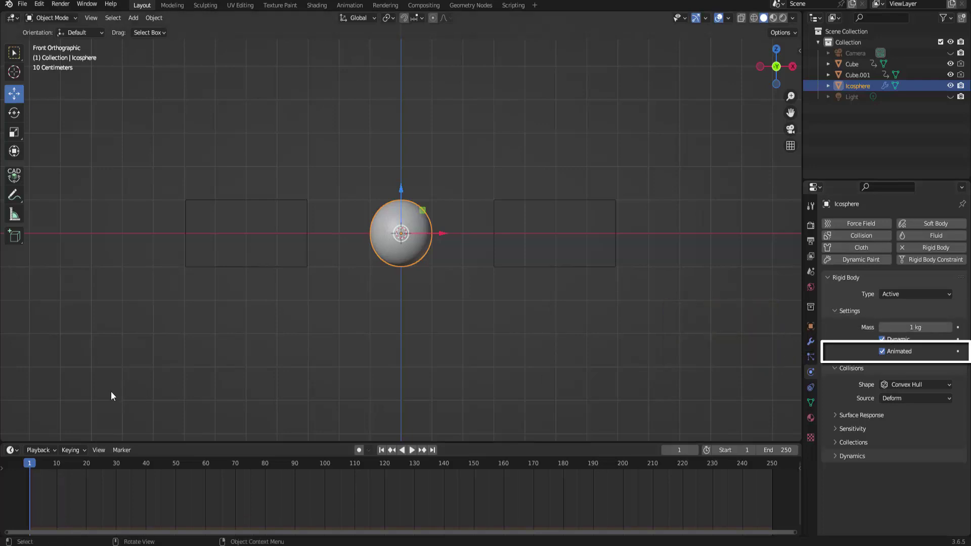
drag(32, 463, 205, 475)
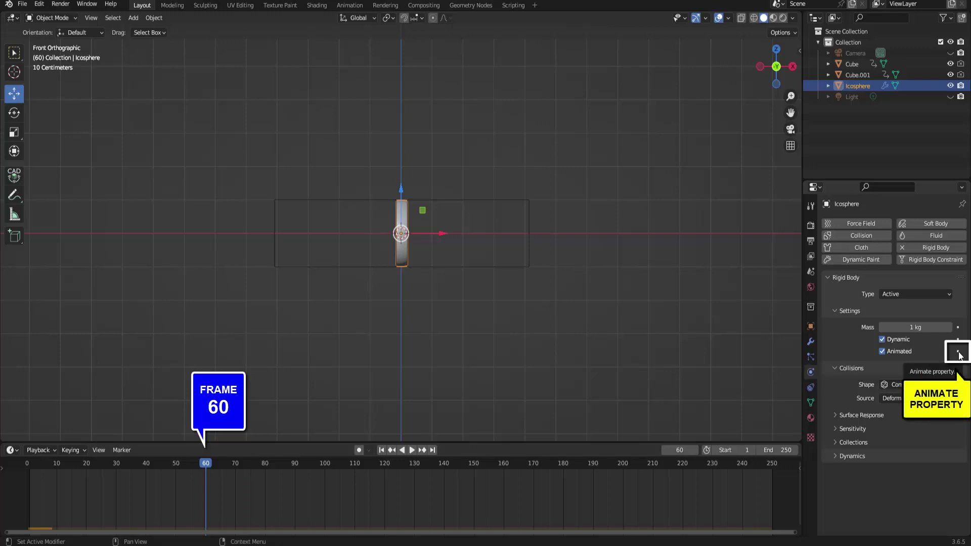
Step: Keyframe the icosphere's rigid-body Animated option on at frame 60 and off at frame 61
click(958, 352)
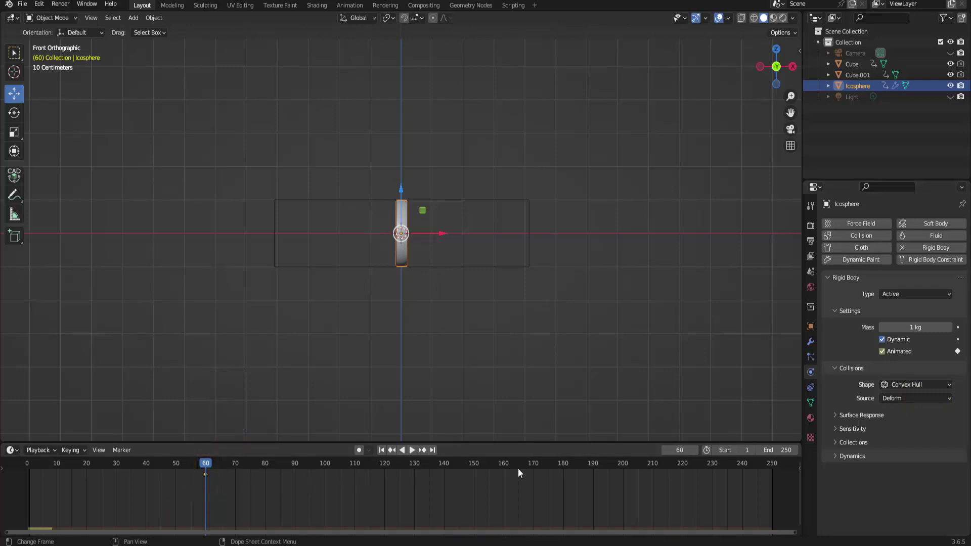
click(696, 450)
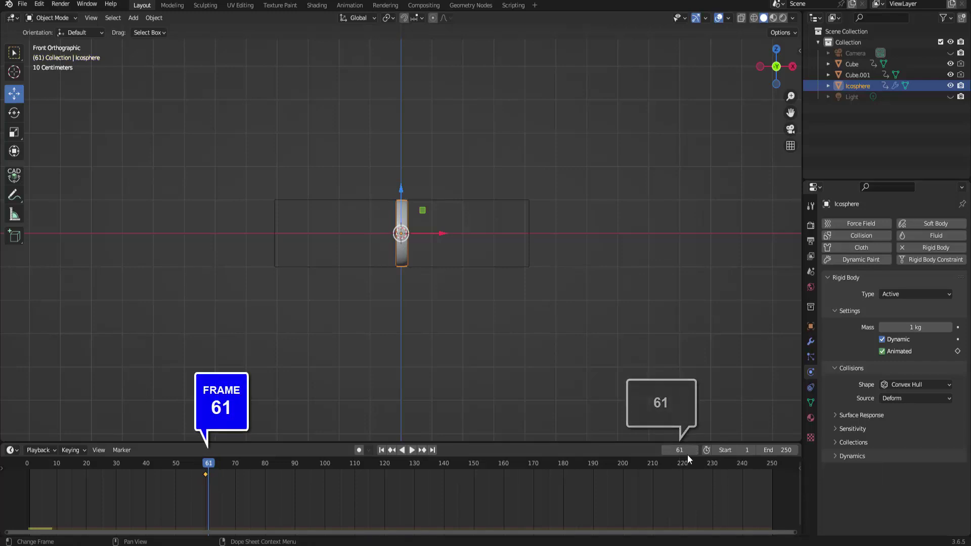
click(883, 350)
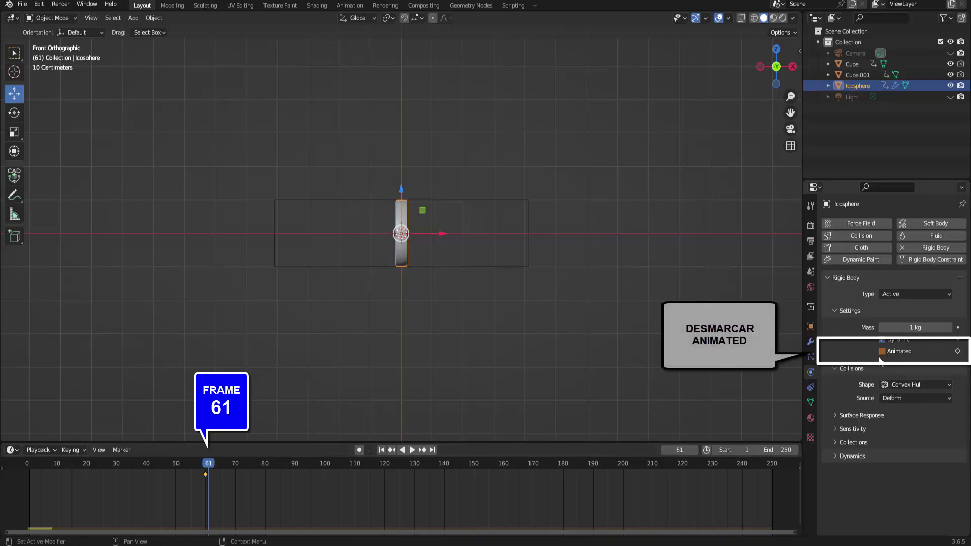
click(958, 351)
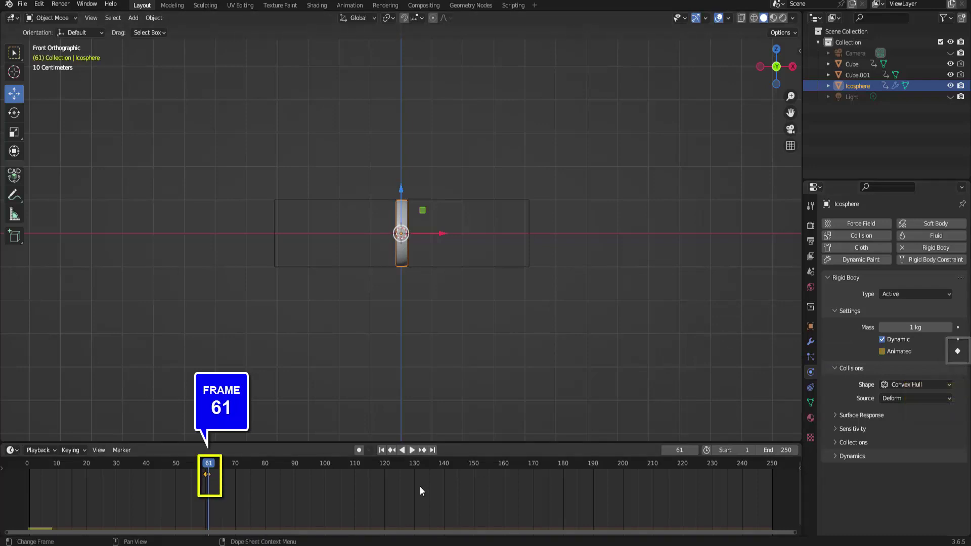
click(381, 450)
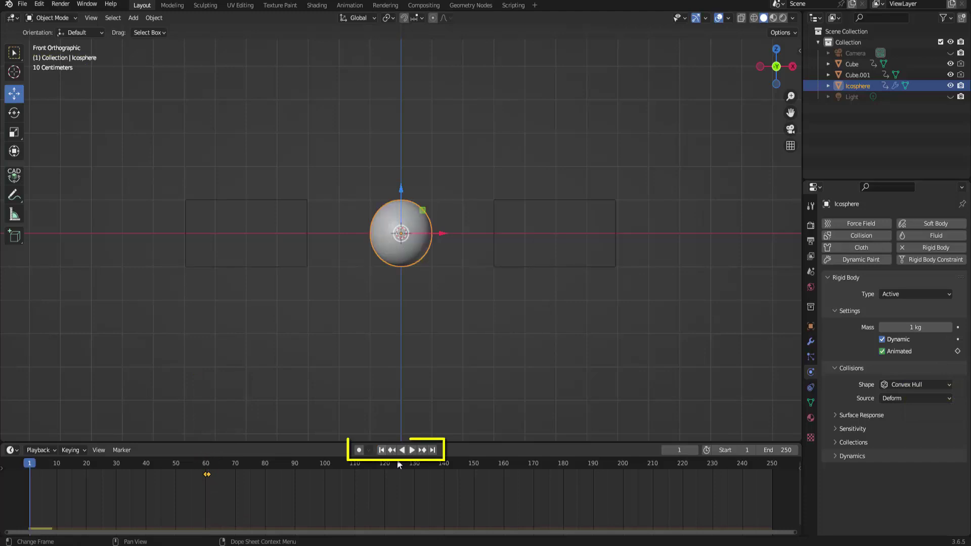
click(413, 450)
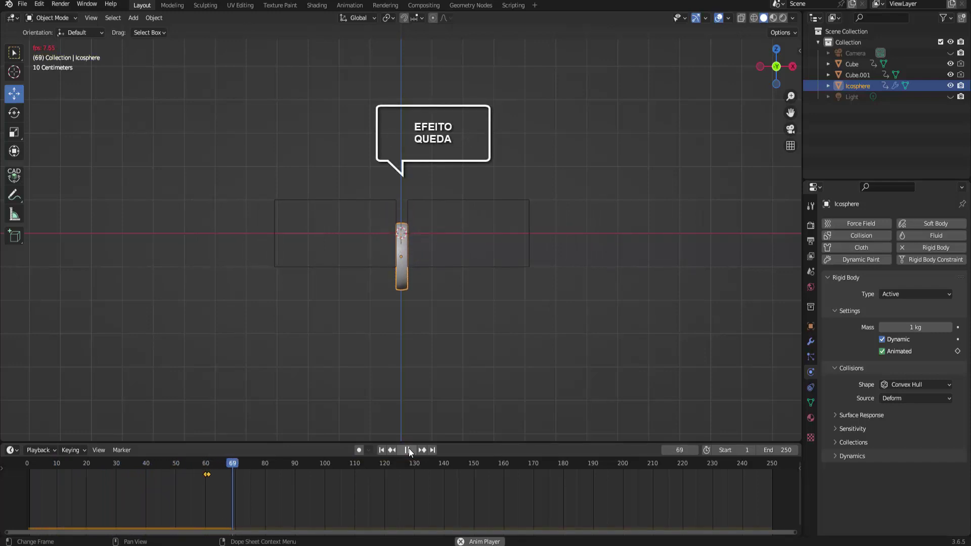
click(407, 449)
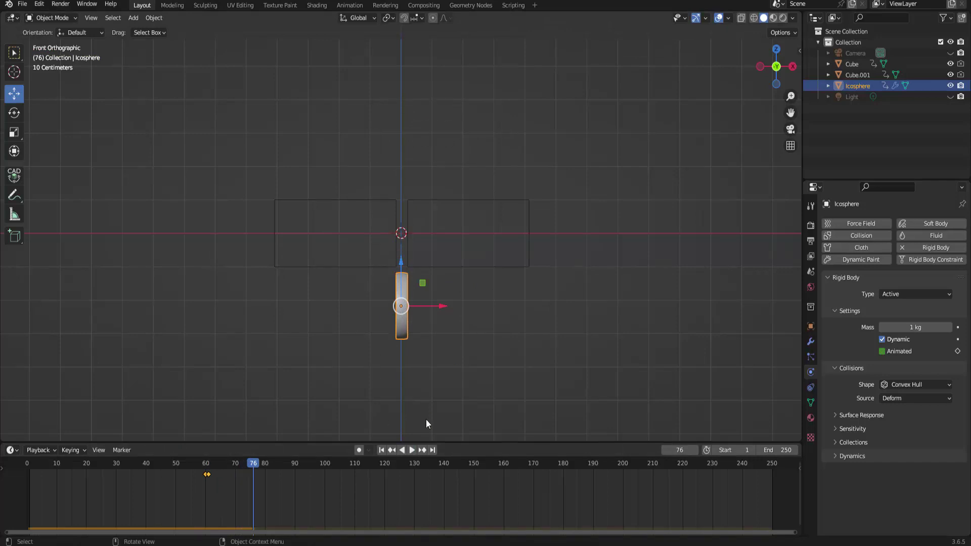
click(385, 451)
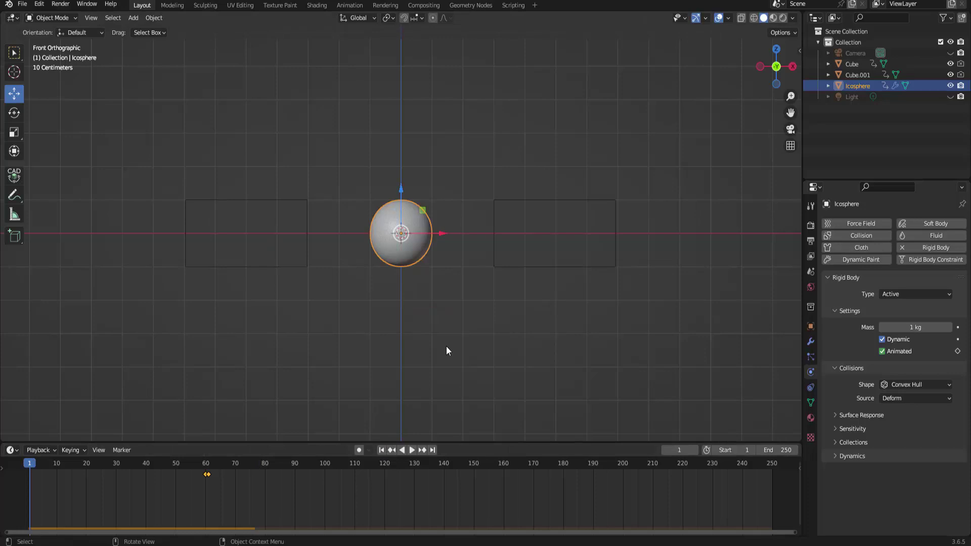
Step: Add a plane scaled to 7.784 and lower it to Z -7.5314 m beneath the sphere
scroll(446, 346, down, 1)
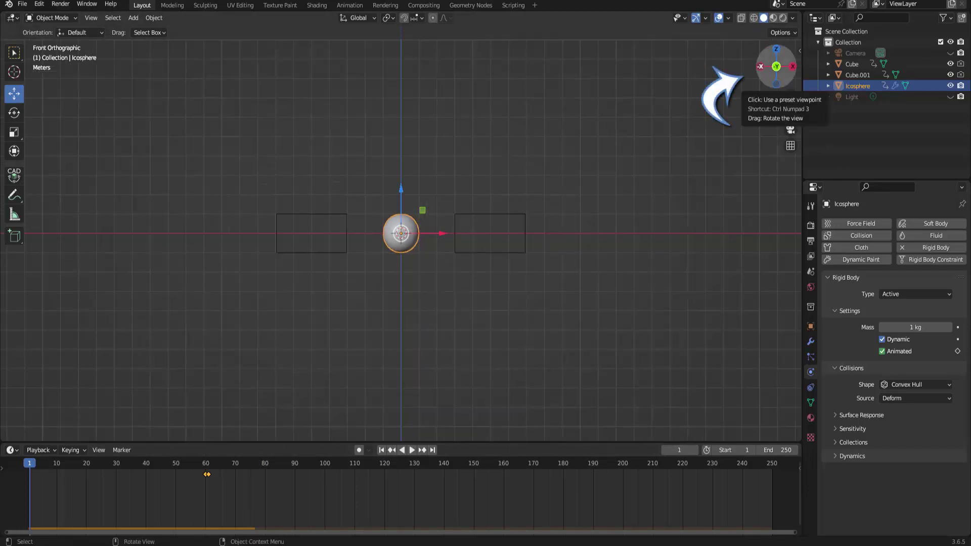
drag(763, 78, 744, 97)
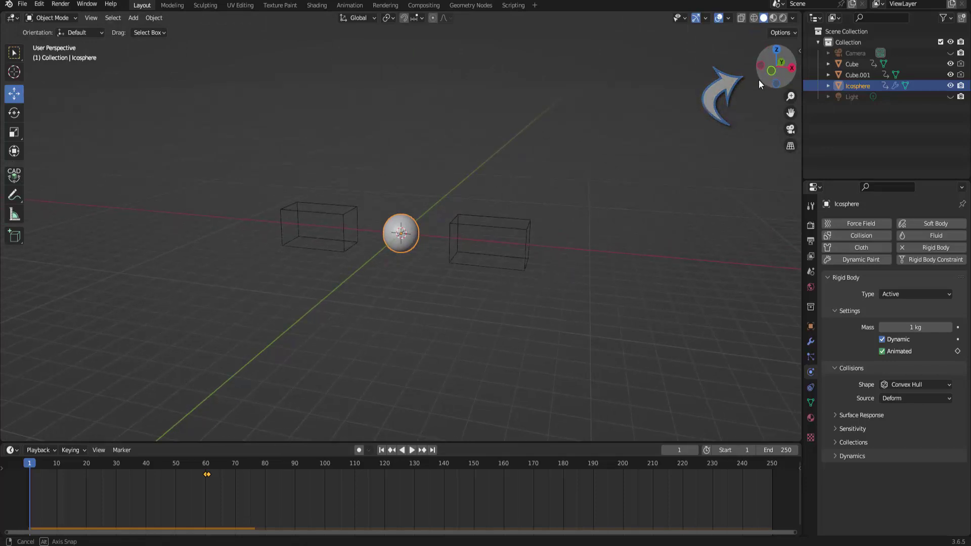
click(133, 18)
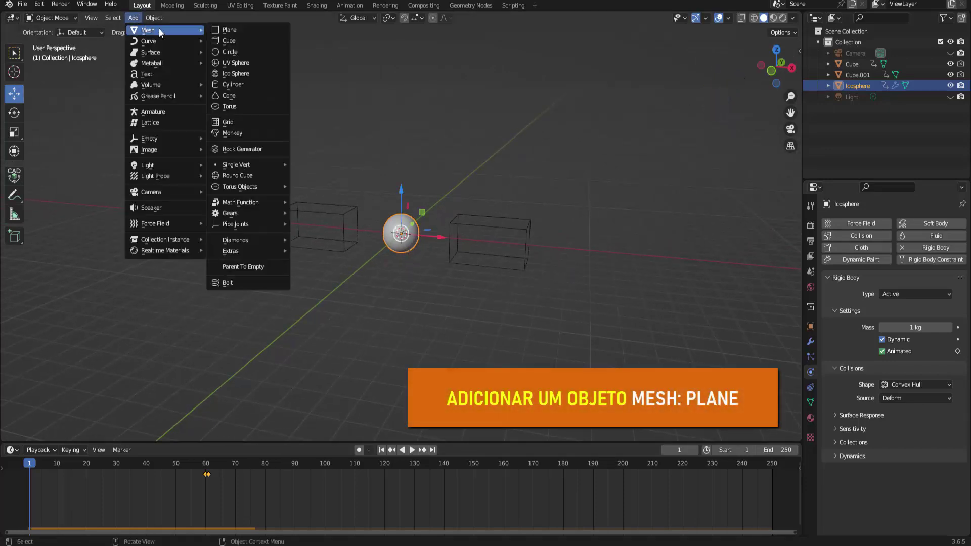
click(238, 30)
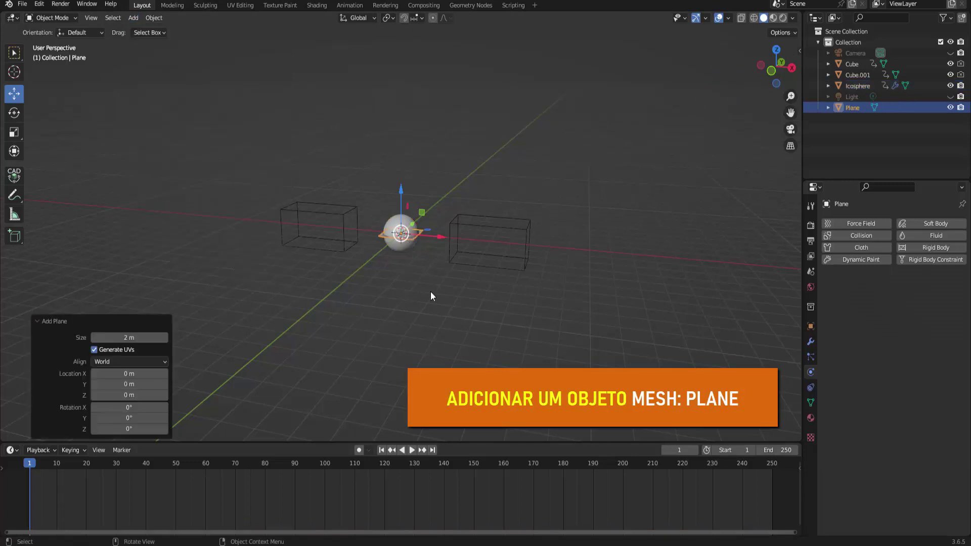
key(s)
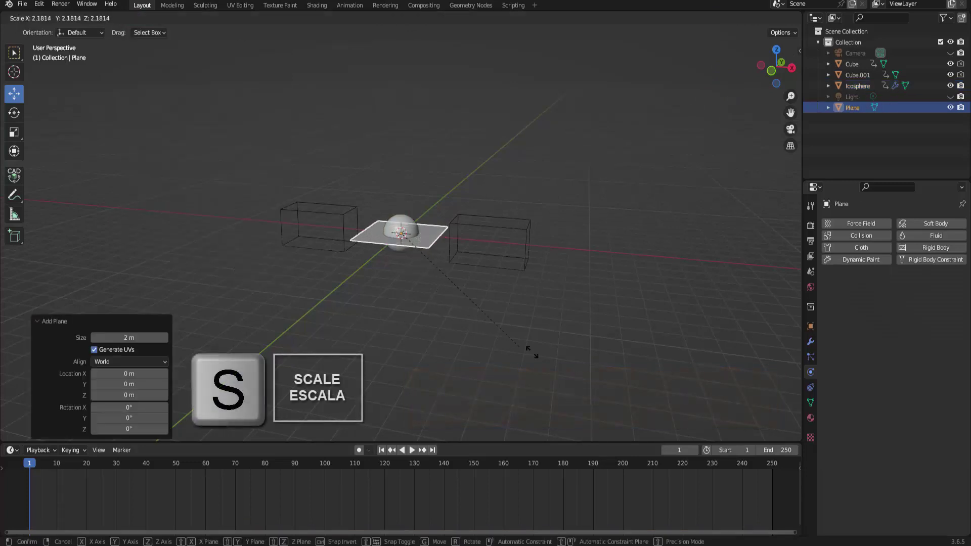
click(89, 129)
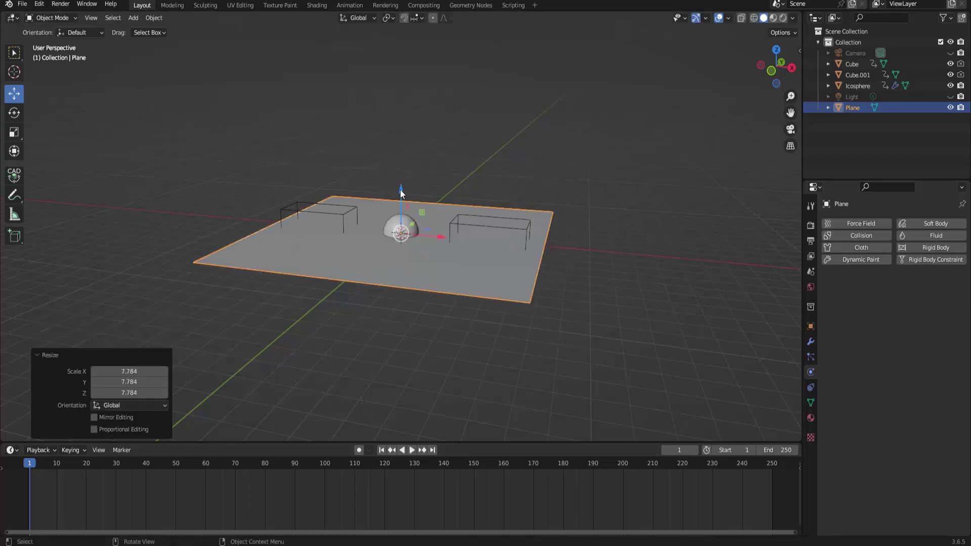
mouse_move(402, 188)
mouse_down()
mouse_move(382, 292)
mouse_move(386, 284)
mouse_up()
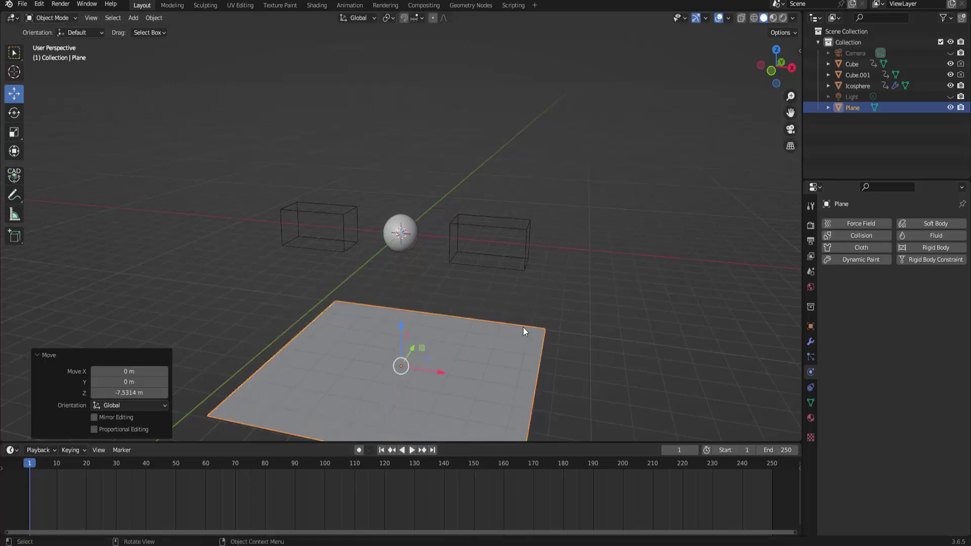
scroll(574, 342, down, 2)
middle_drag(591, 337, 598, 323)
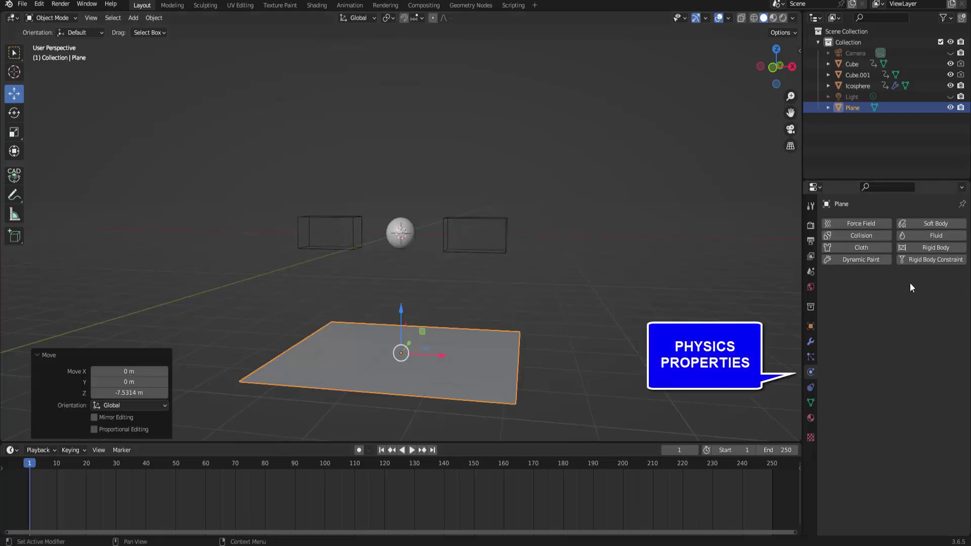
Step: Add a rigid body to the ground Plane, with type Passive and collision shape Mesh
click(940, 247)
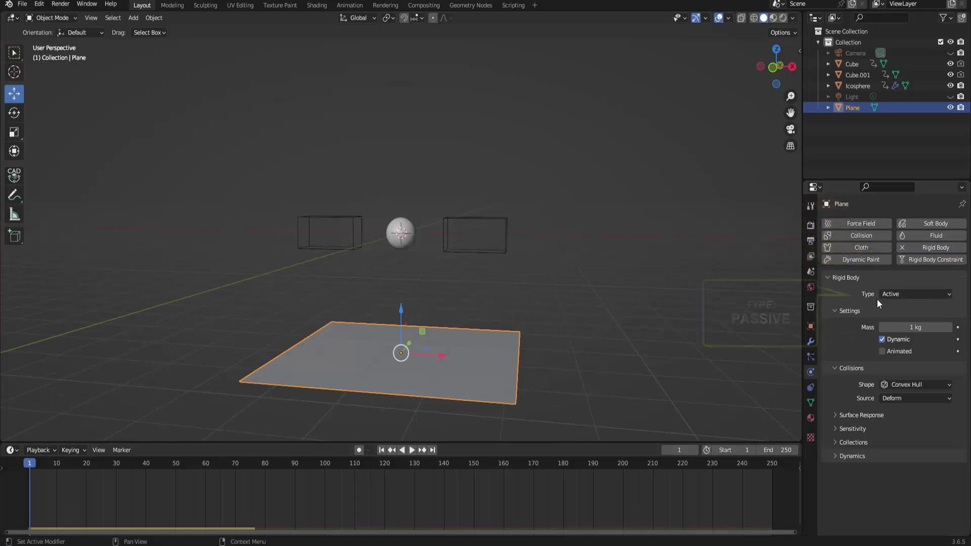
click(905, 294)
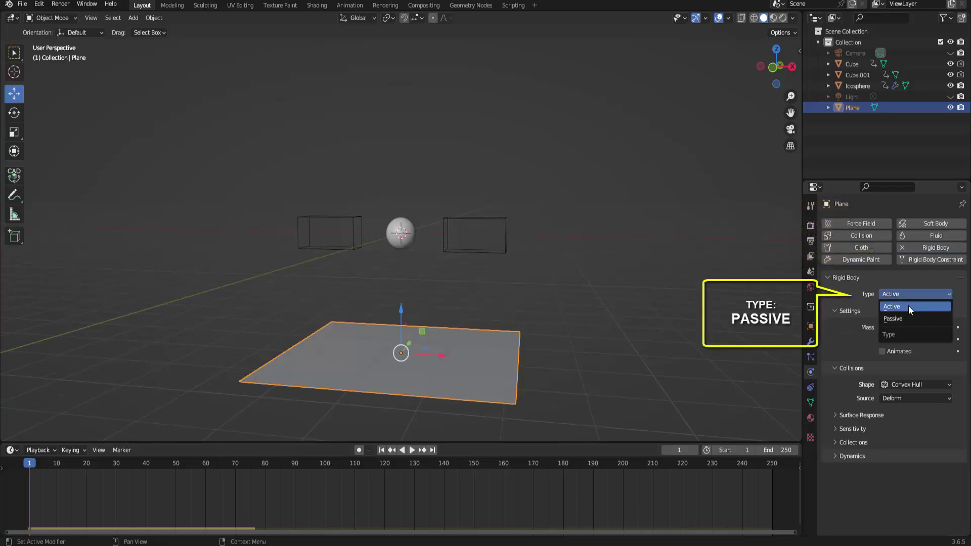
click(900, 318)
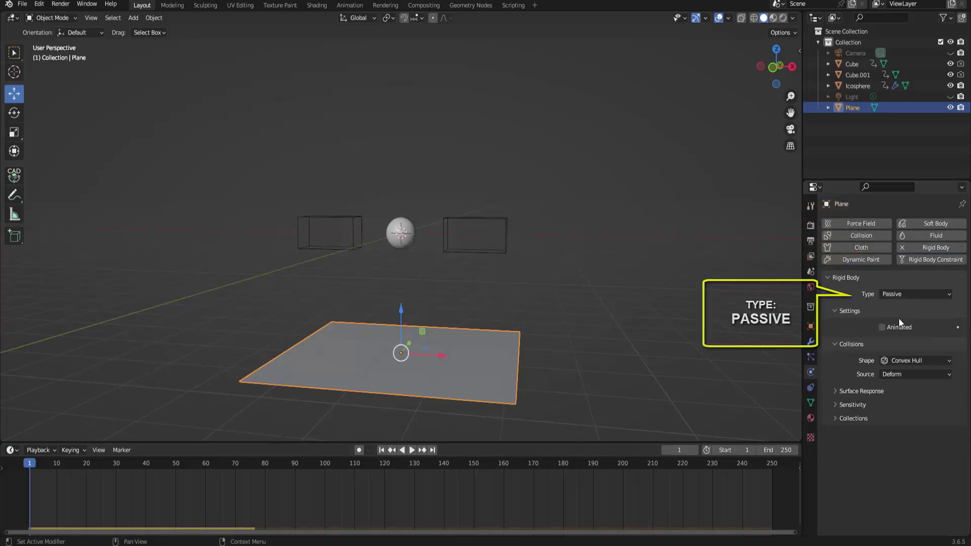
click(904, 360)
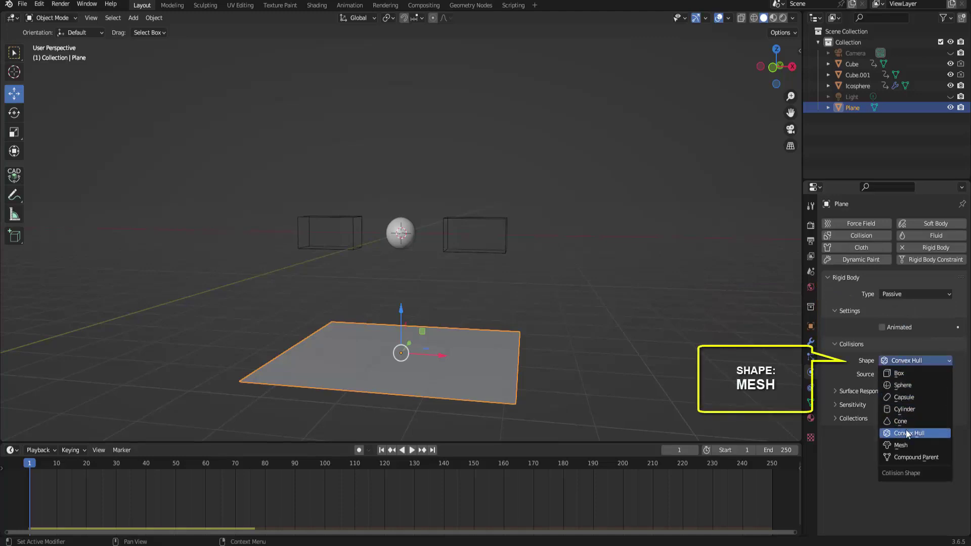
click(900, 446)
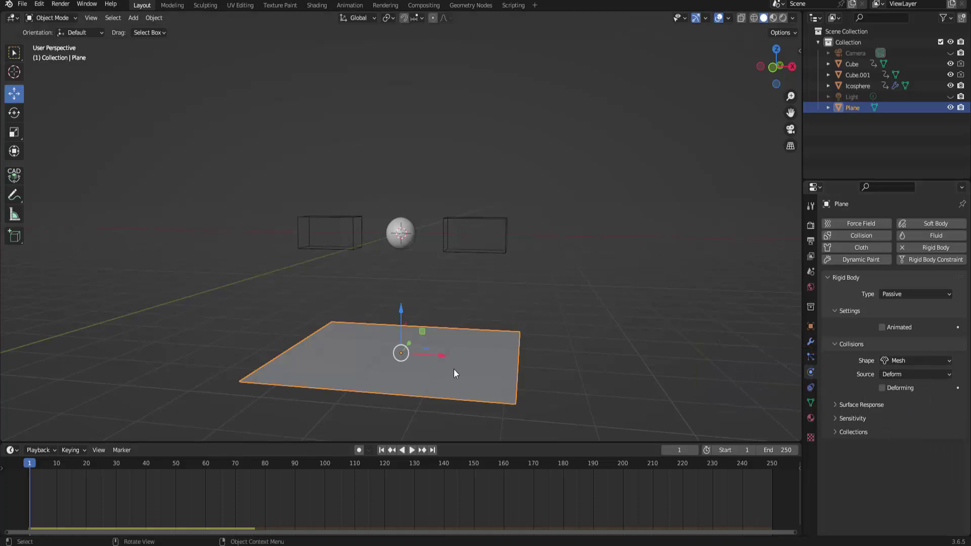
Step: Lower the ground plane, then duplicate it and raise the copy, Plane.001, above it
drag(400, 315, 401, 358)
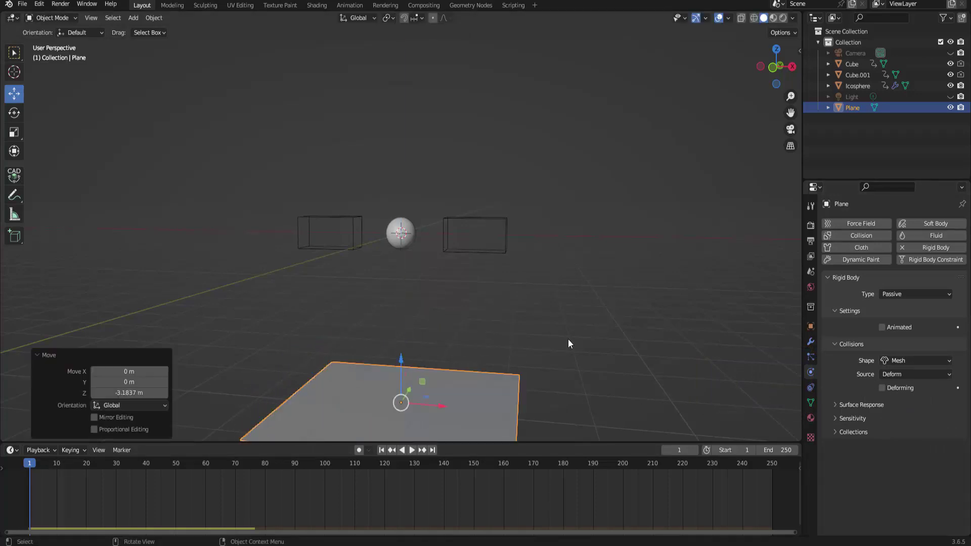
scroll(568, 339, down, 2)
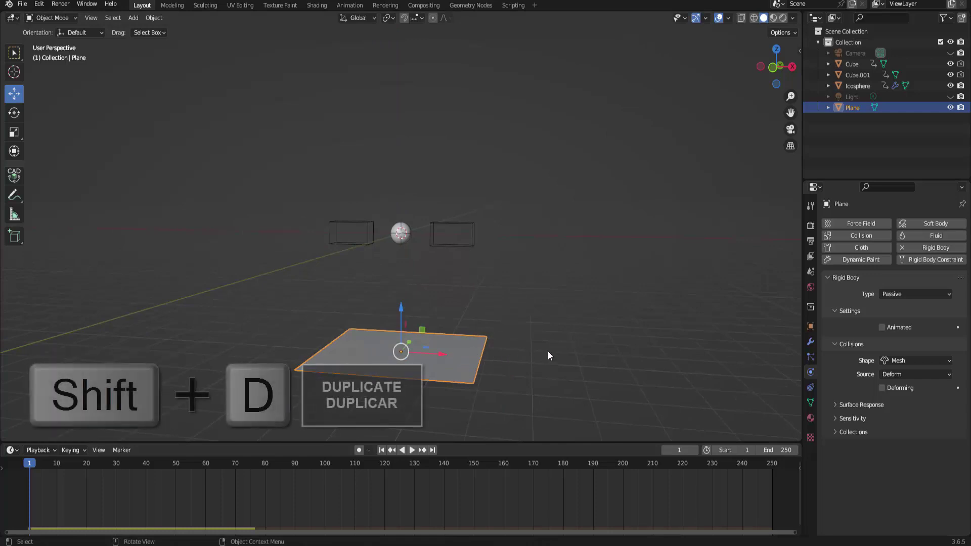
key(shift+d)
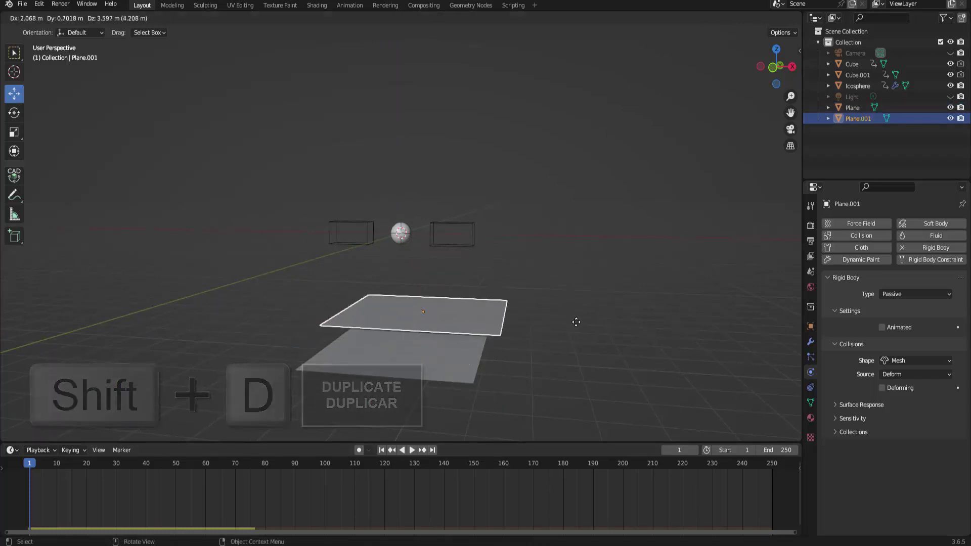
key(Escape)
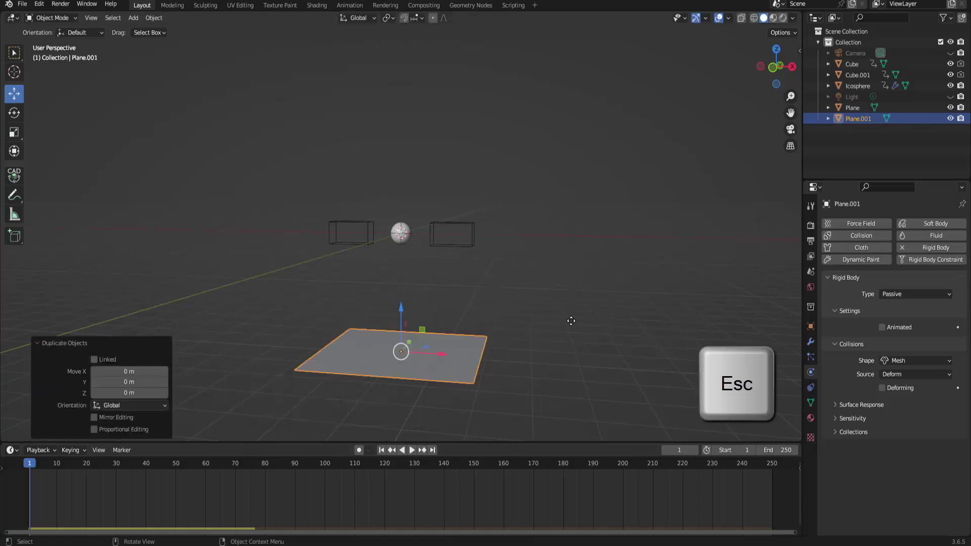
drag(400, 315, 404, 253)
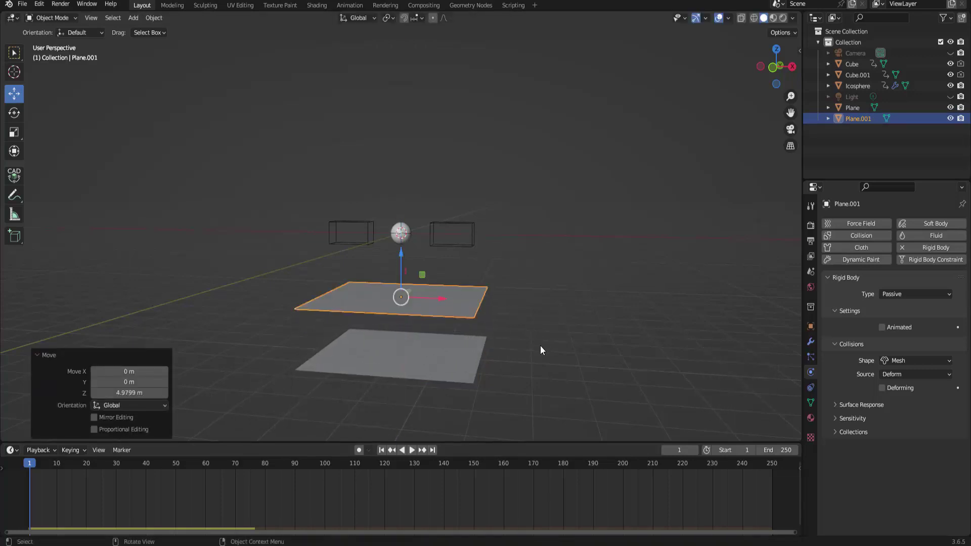
Step: Scale Plane.001 to 0.364, tilt it 21.9°, and play the drop
key(s)
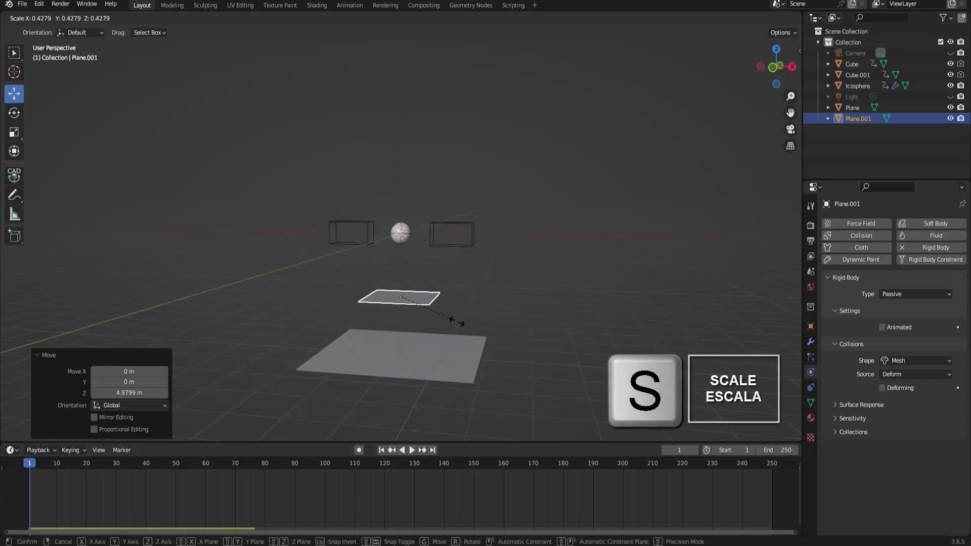
click(450, 320)
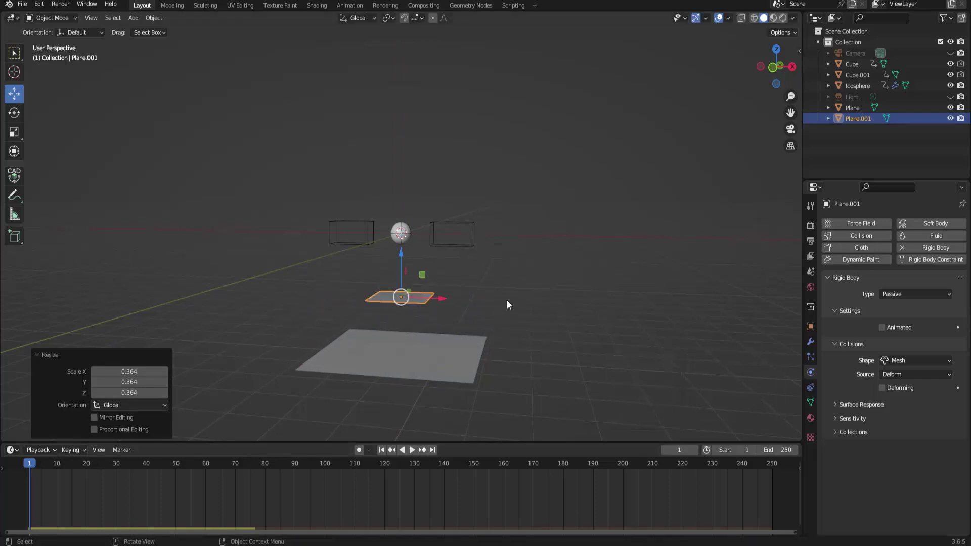
key(r)
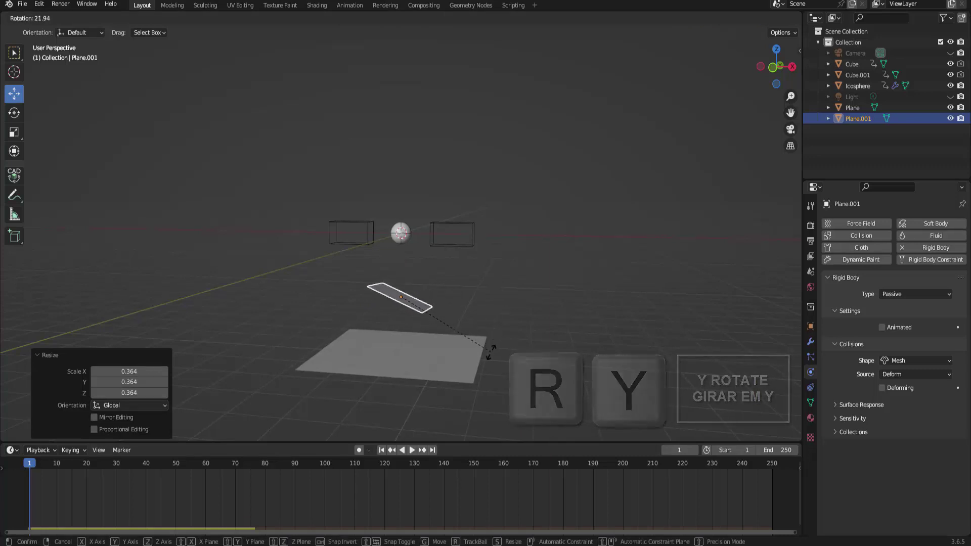
click(490, 352)
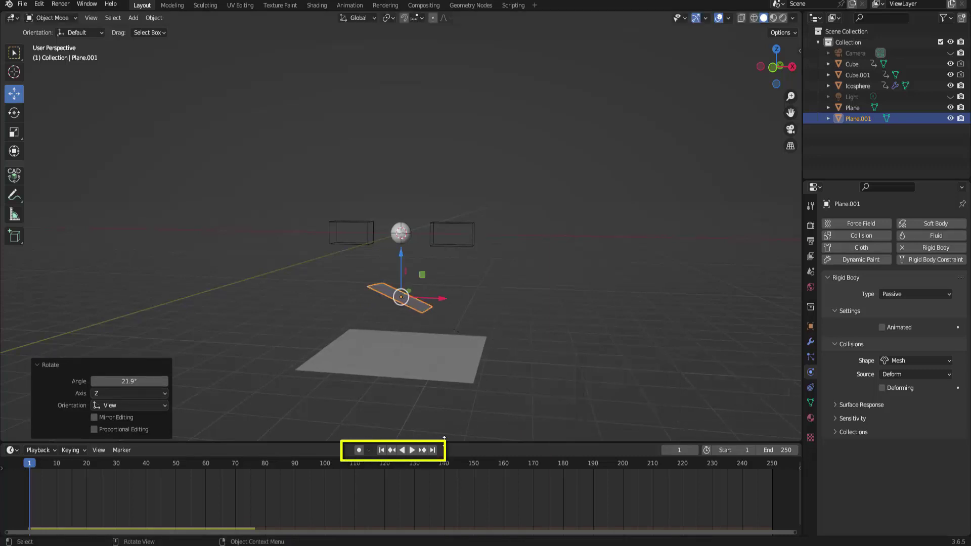
click(412, 450)
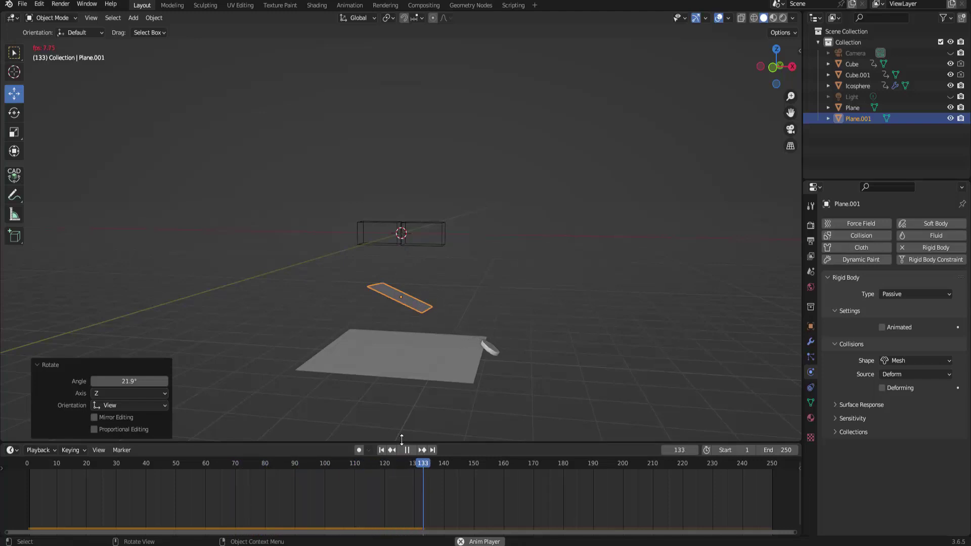
Step: Stop playback, shrink Plane.001 to 0.599, and replay the animation from frame 1
click(484, 381)
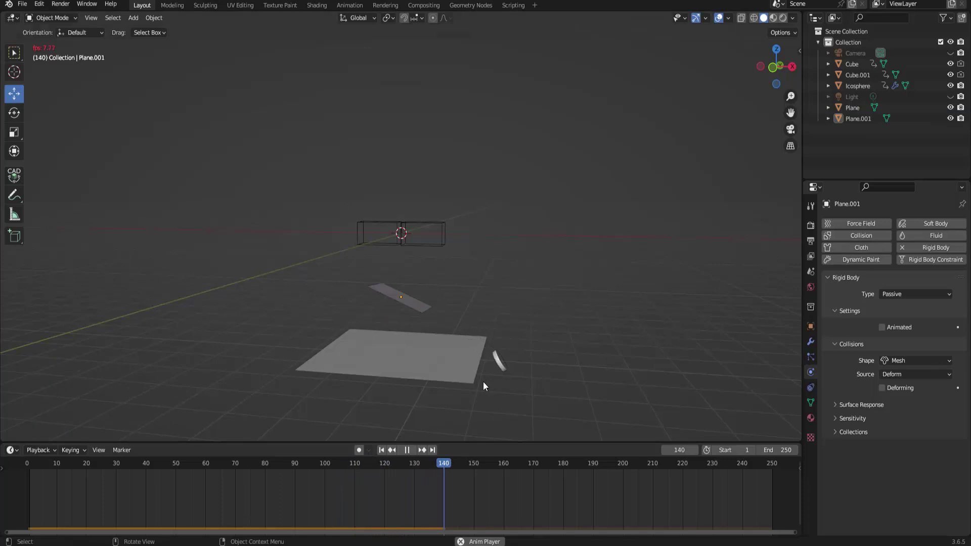
click(409, 449)
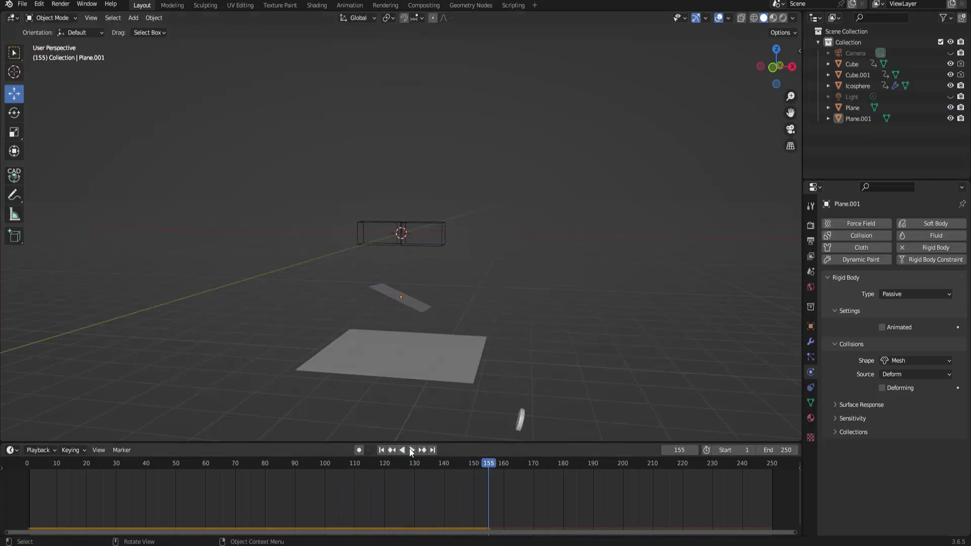
click(427, 309)
key(s)
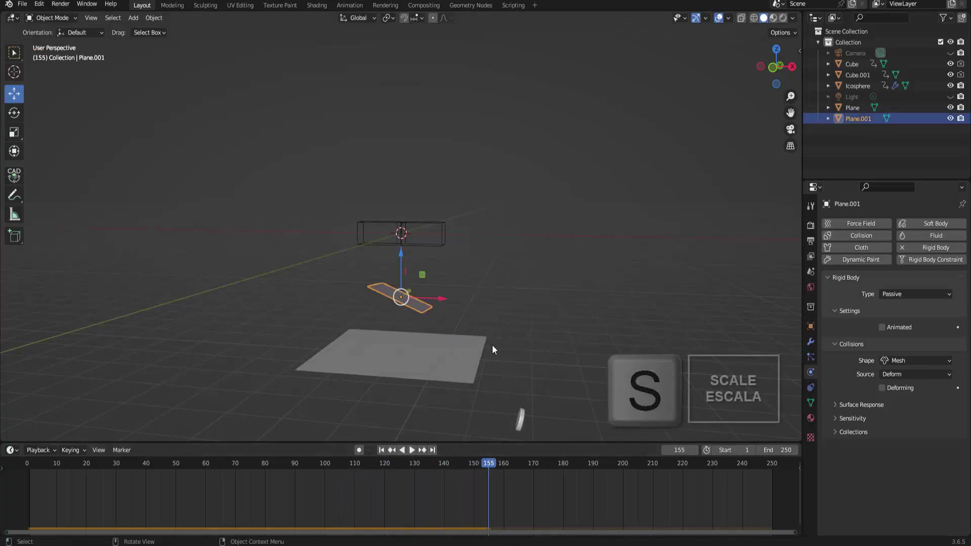
click(454, 329)
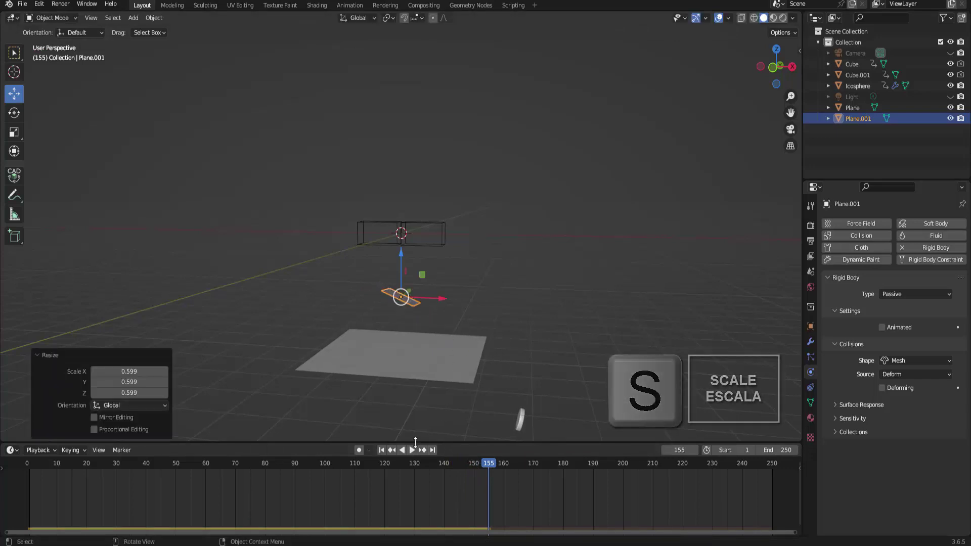
click(382, 450)
click(412, 450)
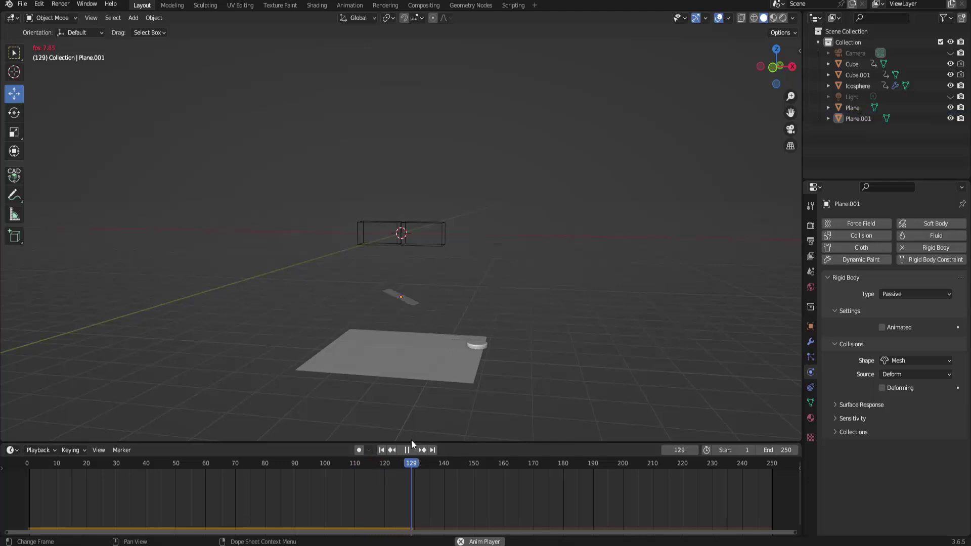
Step: Stop playback and enlarge the ground Plane by a 1.623 scale
click(411, 440)
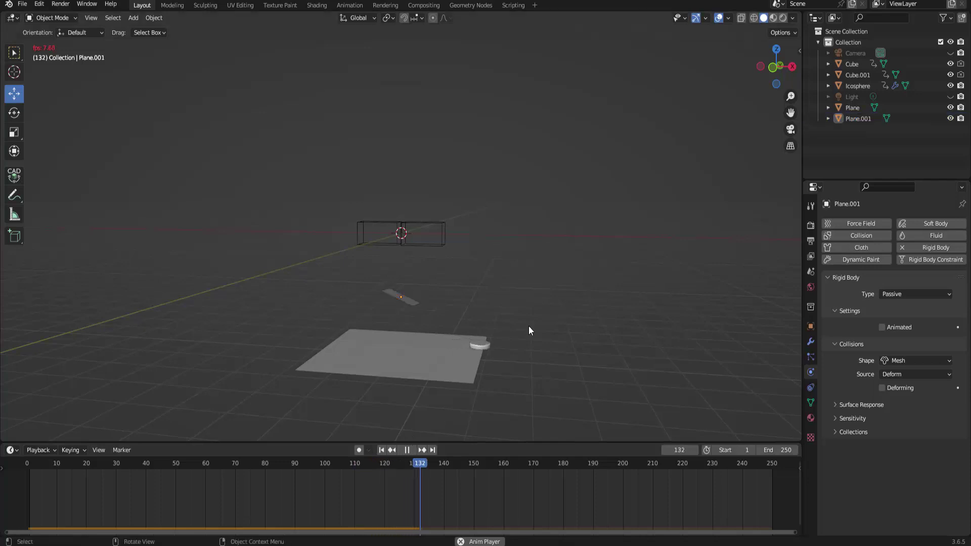
click(406, 450)
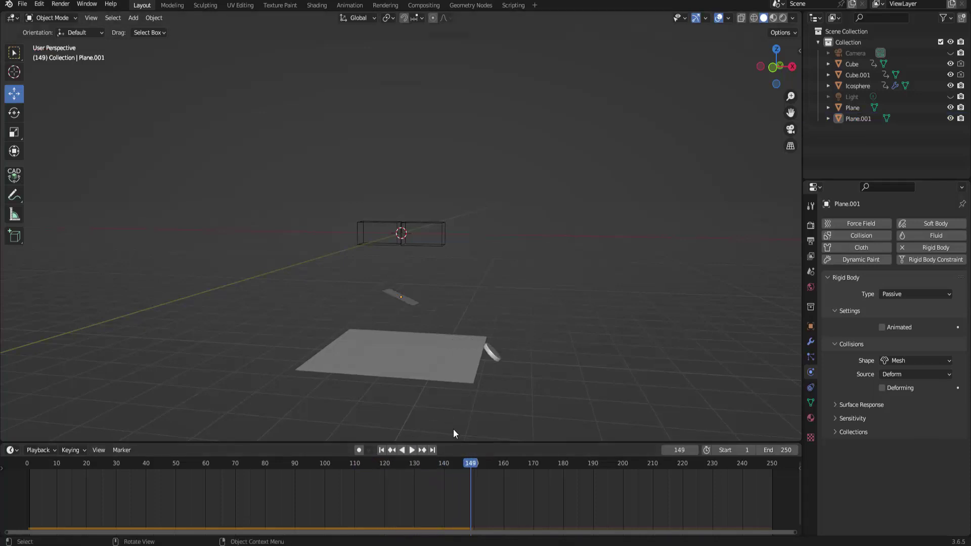
click(467, 380)
key(s)
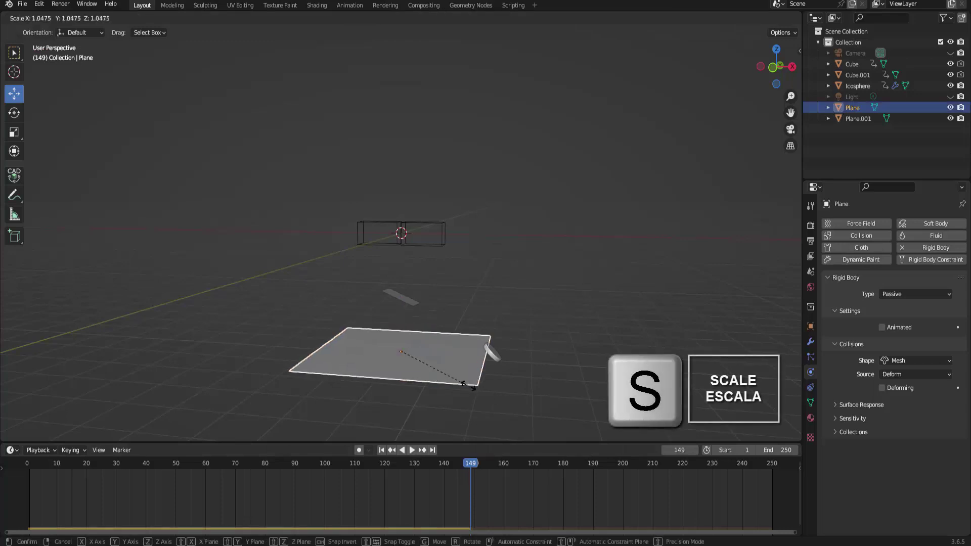
click(503, 402)
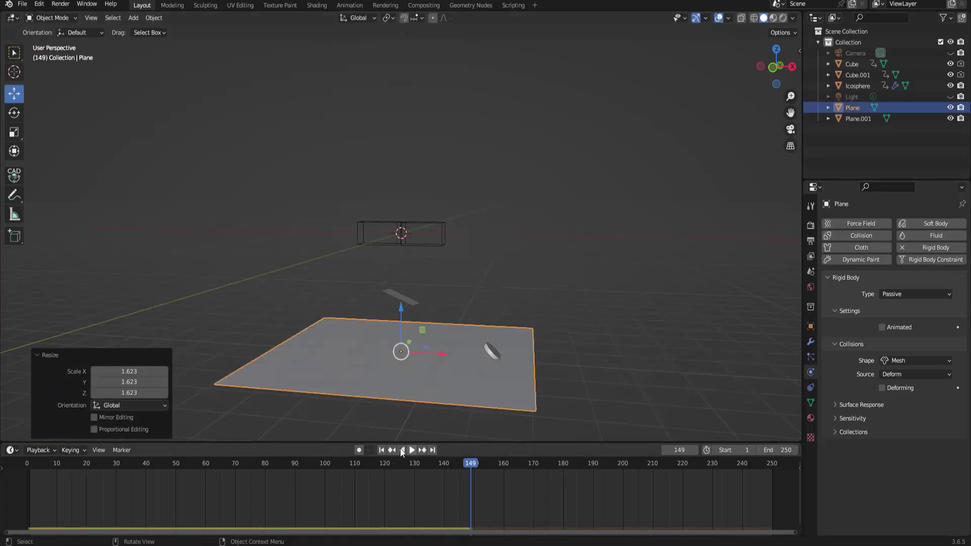
Step: Rewind to frame 1 and switch to a zoomed-in front orthographic view
click(383, 450)
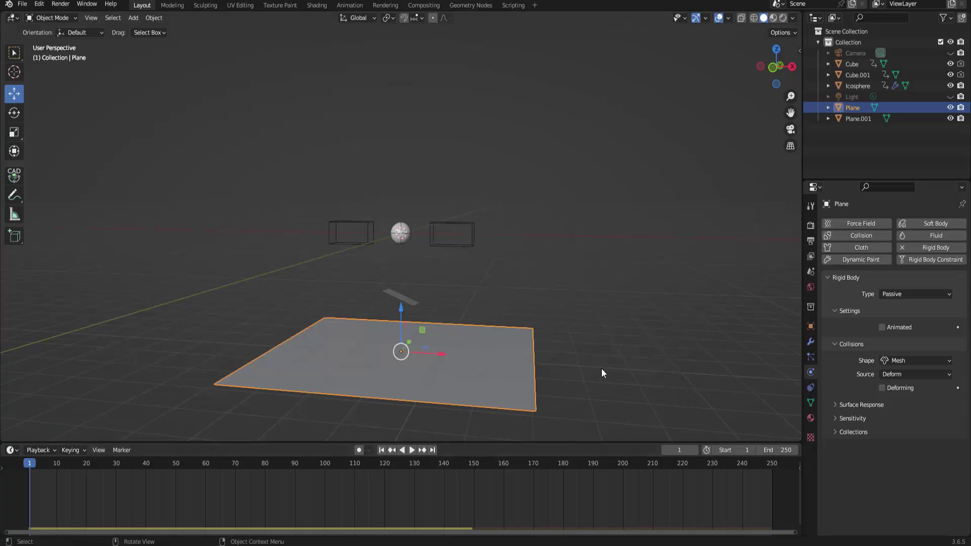
click(775, 68)
scroll(527, 236, up, 2)
scroll(526, 236, up, 5)
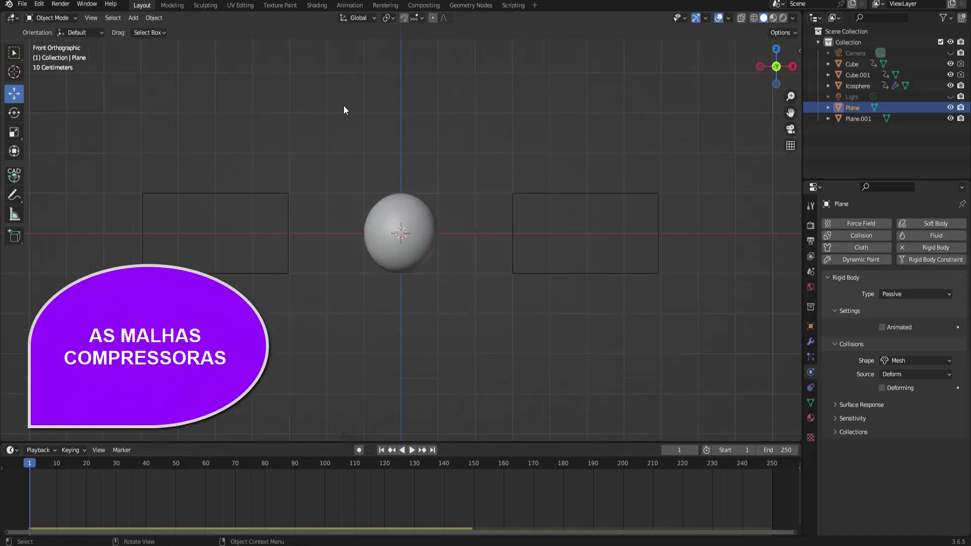
Step: Add a cube, thin it to 0.170 on X, and move it 3.1845 m right into the right-hand box
click(138, 18)
mouse_move(148, 31)
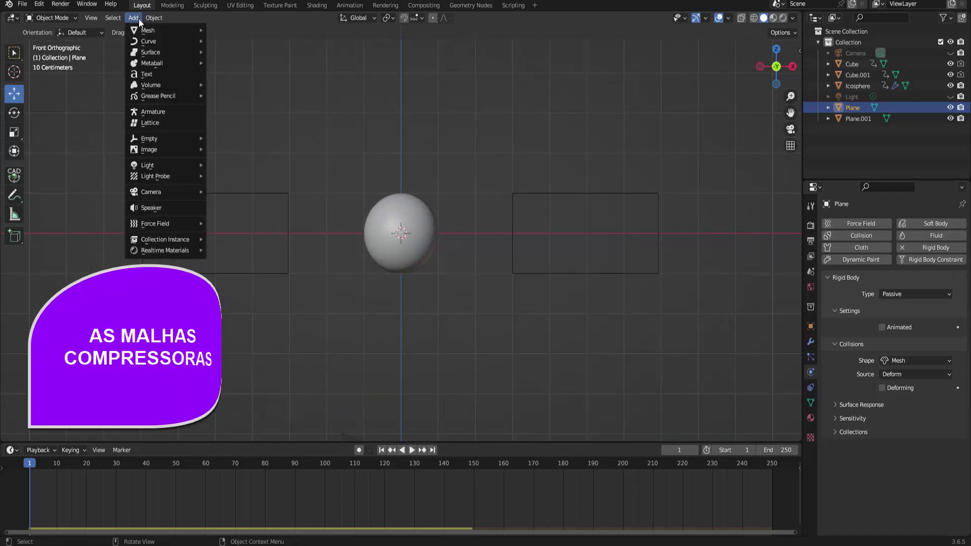
click(232, 41)
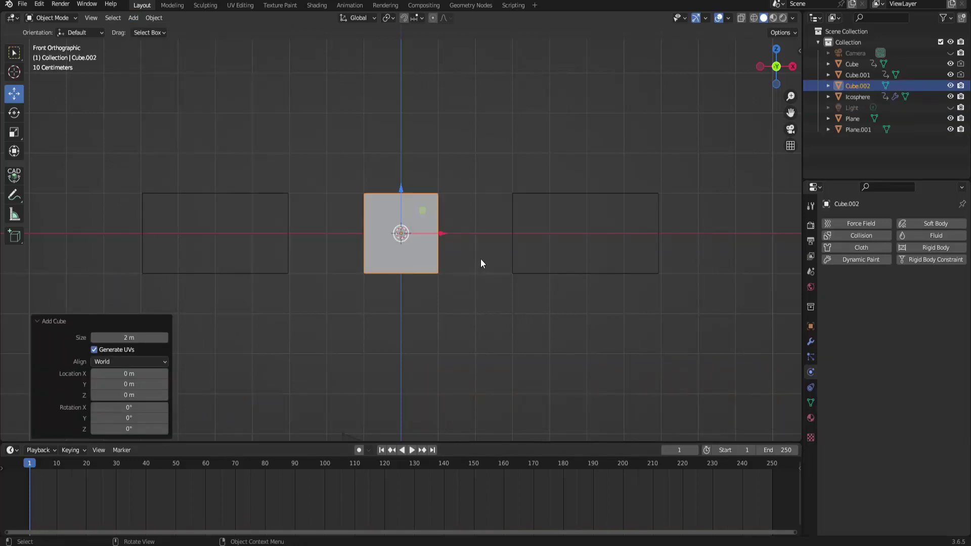
key(s)
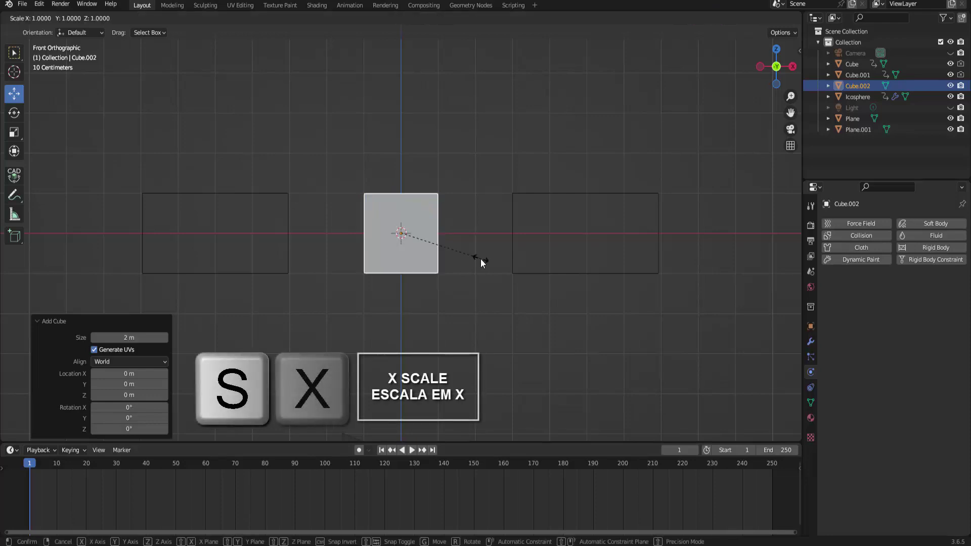
key(x)
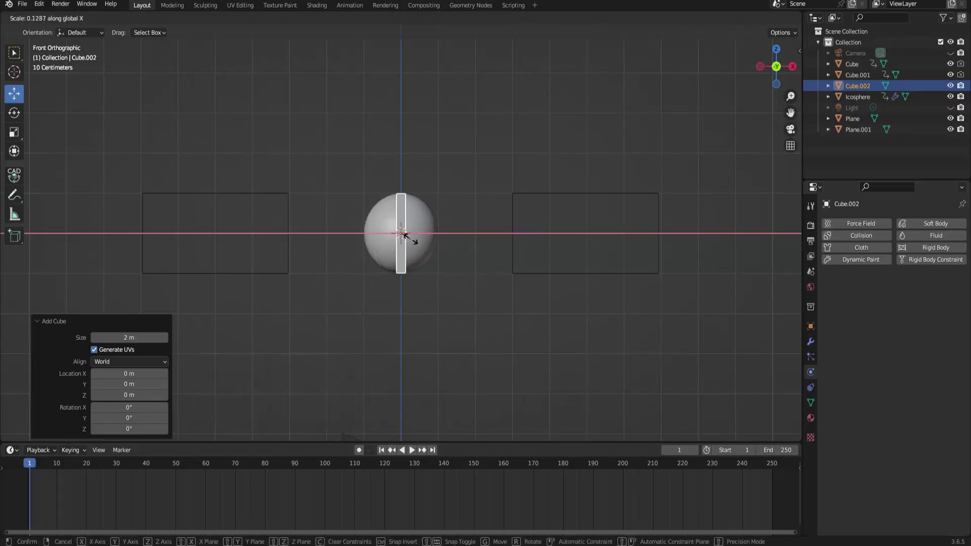
click(413, 238)
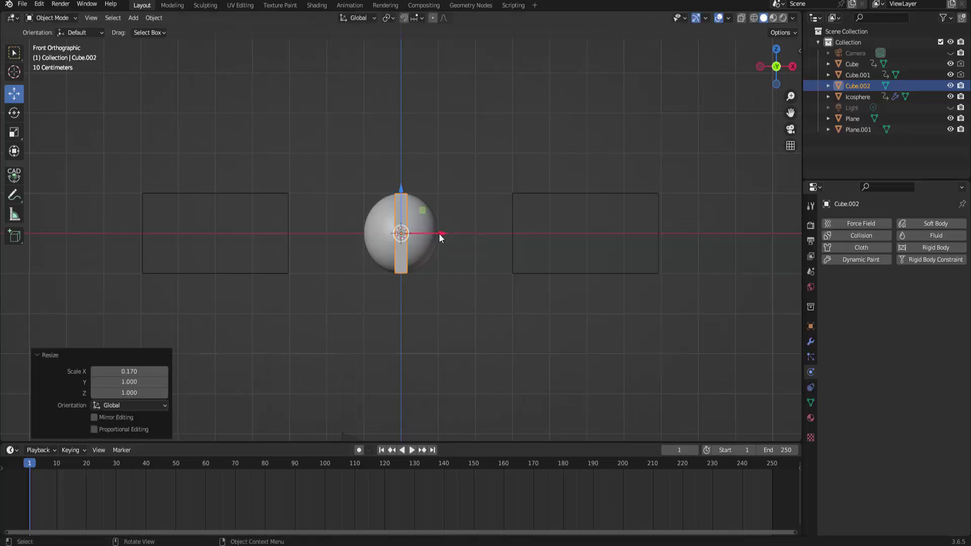
drag(441, 238, 557, 239)
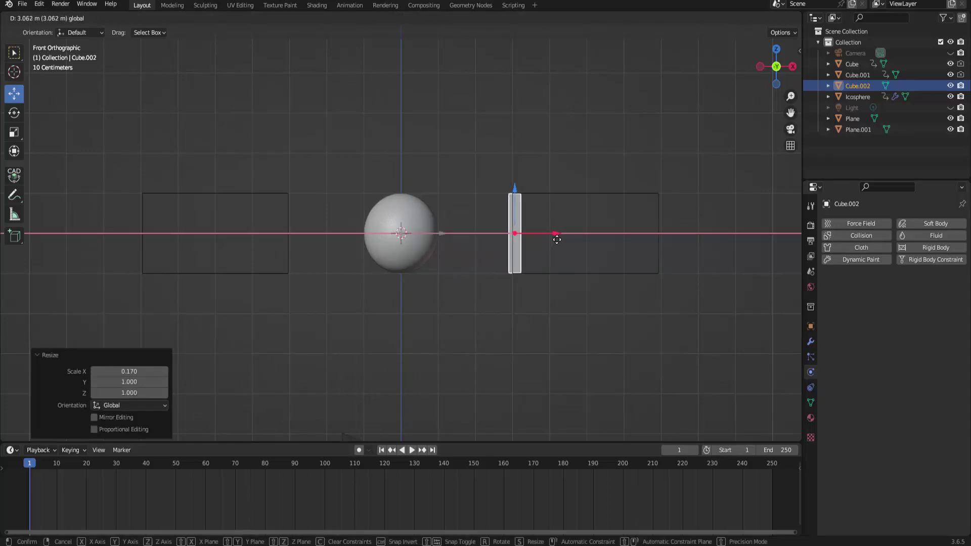
drag(559, 239, 560, 240)
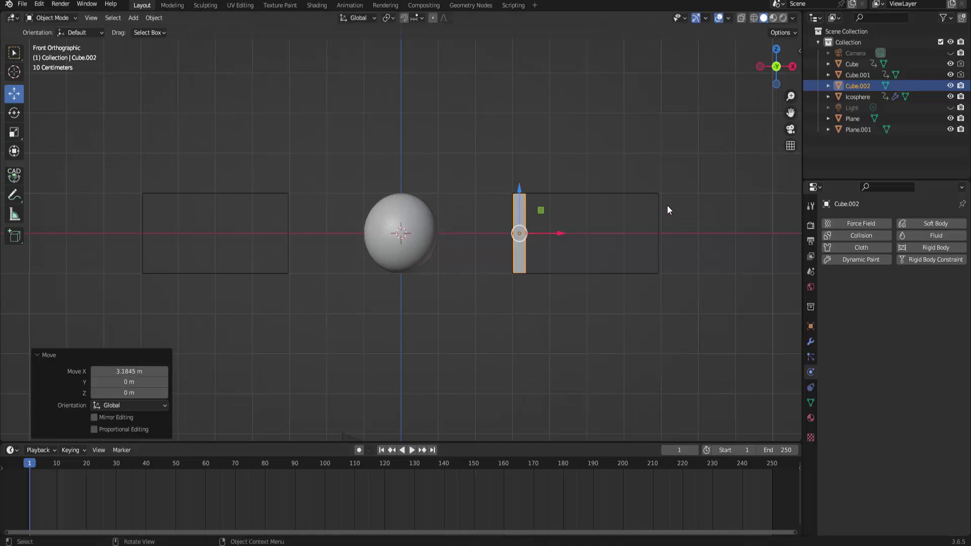
drag(771, 73, 717, 101)
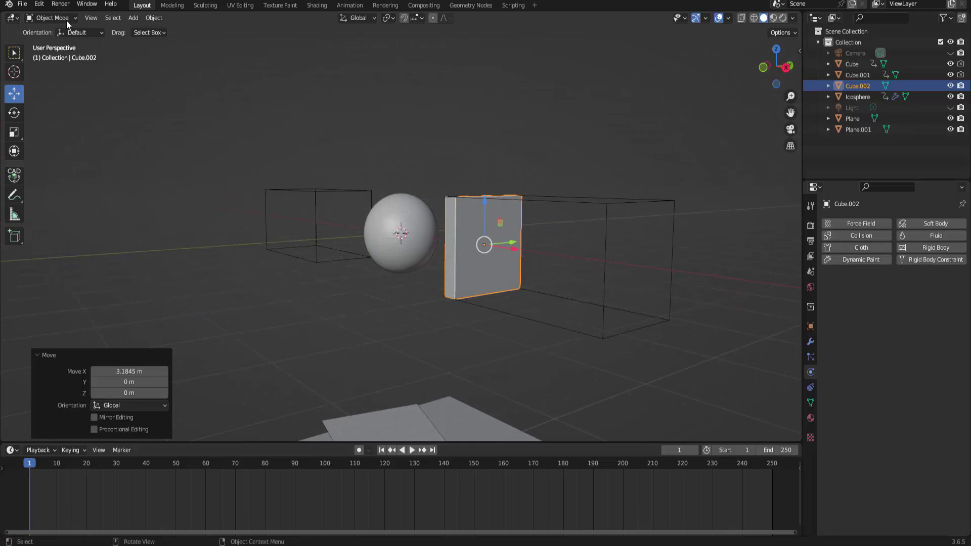
Step: In Edit Mode with face select, inset the cube's end face
click(53, 18)
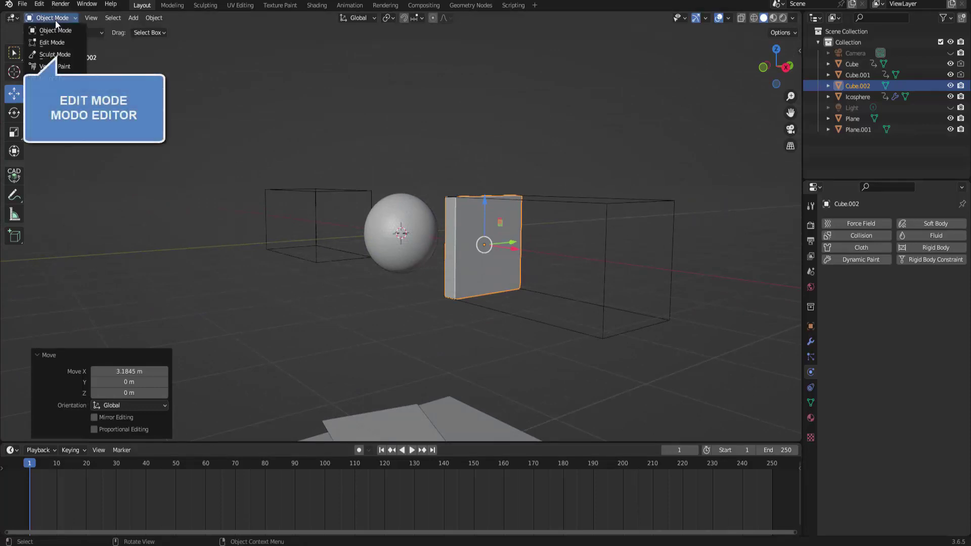
click(53, 43)
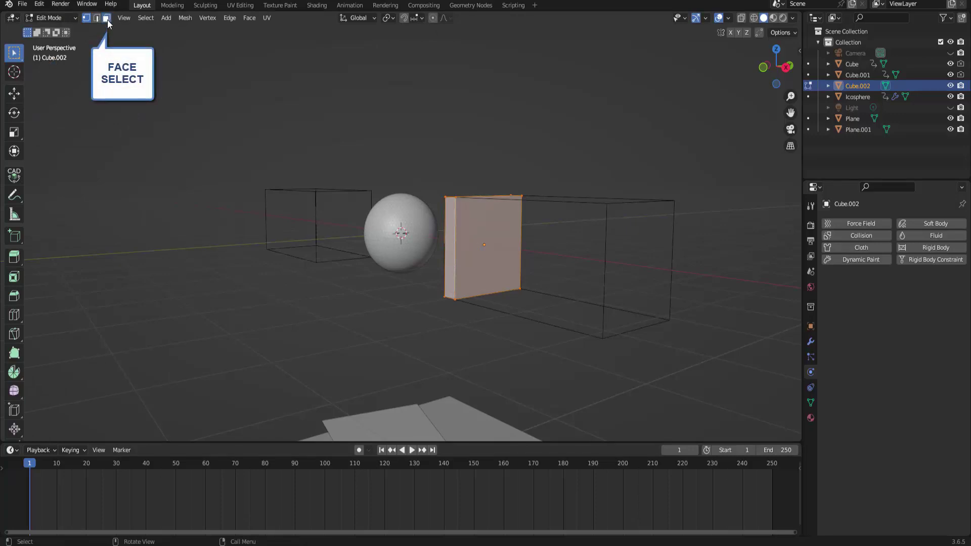
click(494, 243)
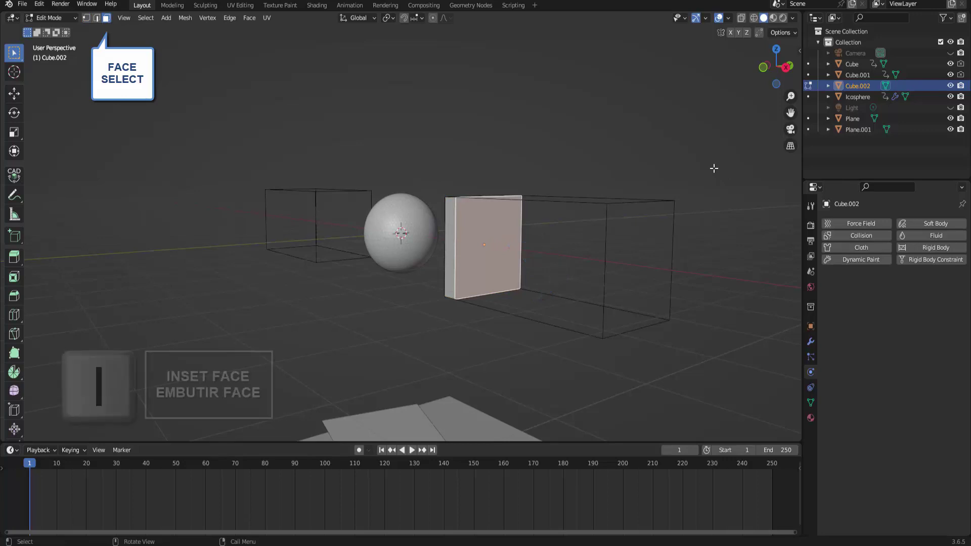
key(i)
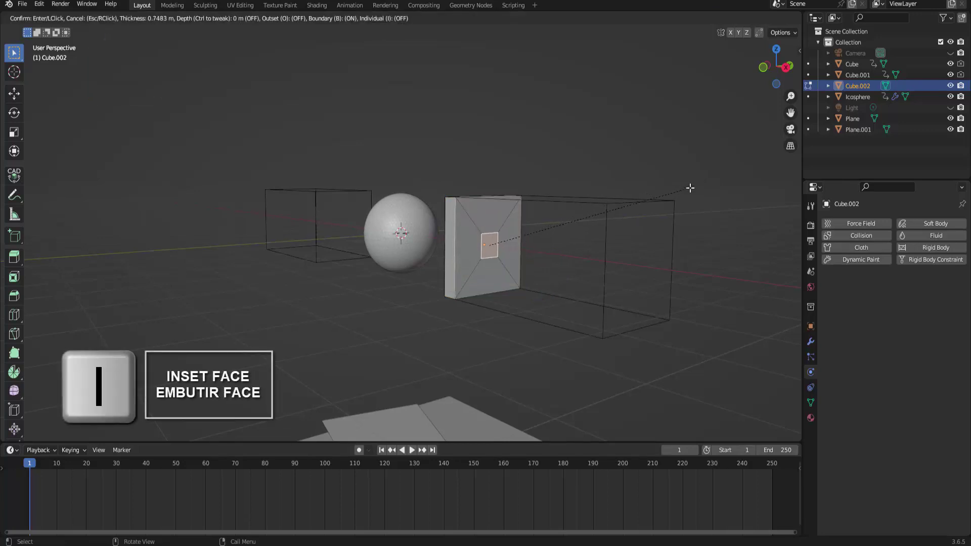
click(688, 188)
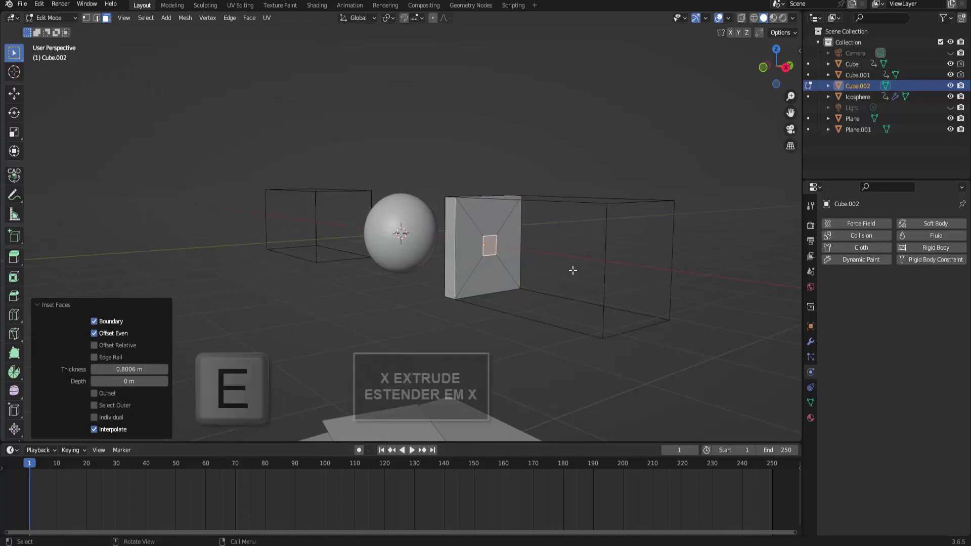
Step: Extrude the inset face 3.606 m along X into a rod, then return to Object Mode
key(e)
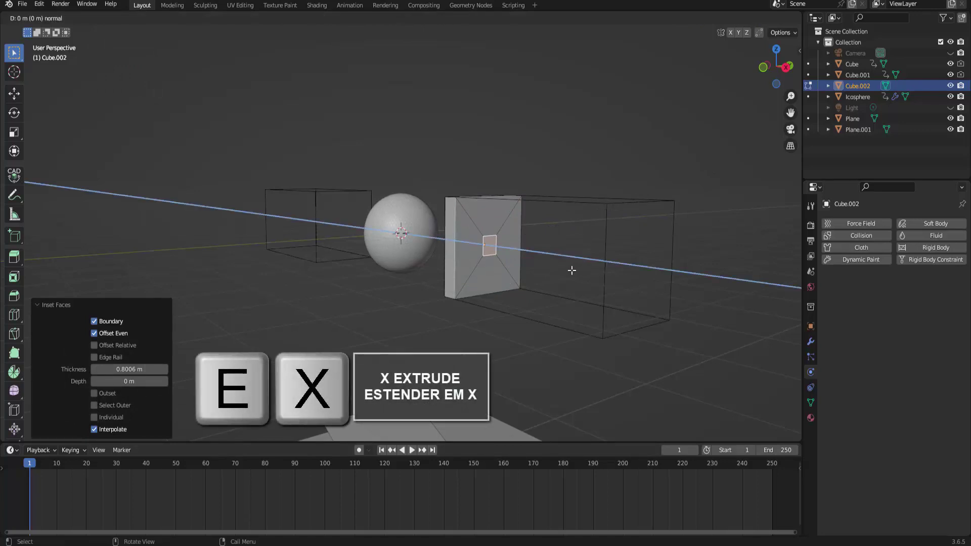
key(x)
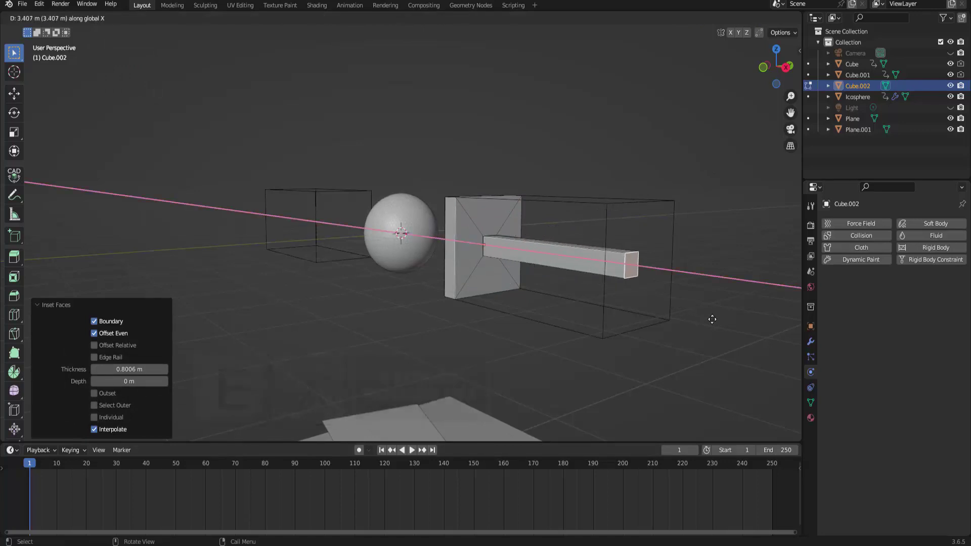
click(721, 326)
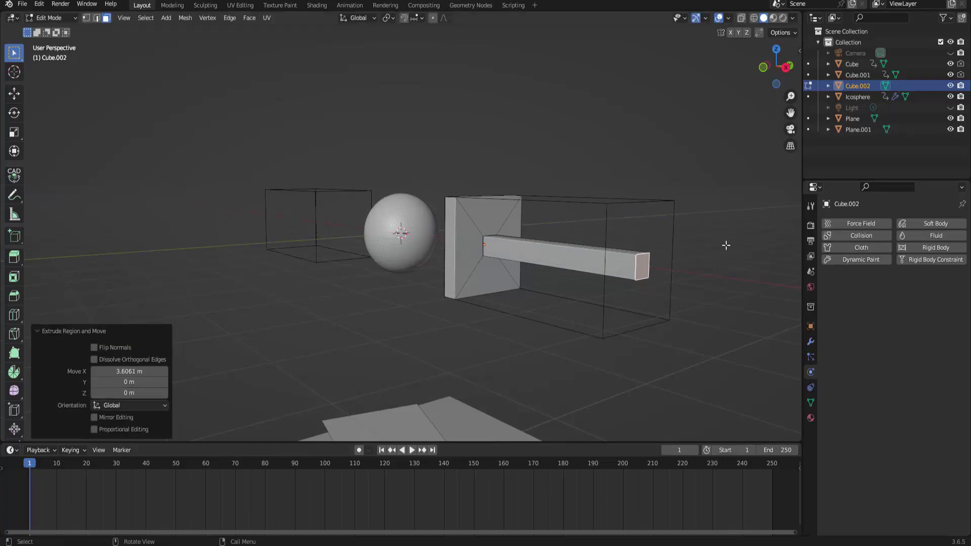
click(763, 69)
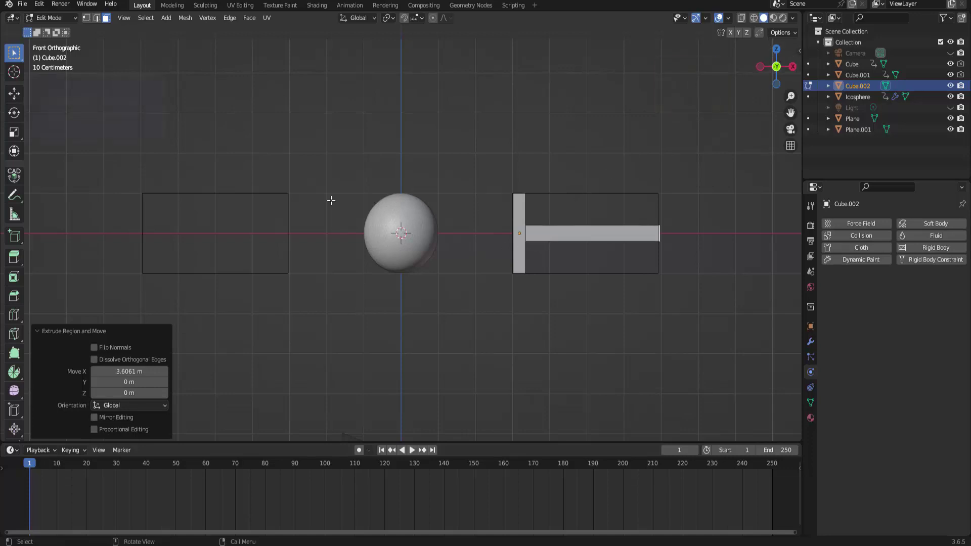
click(62, 19)
click(57, 30)
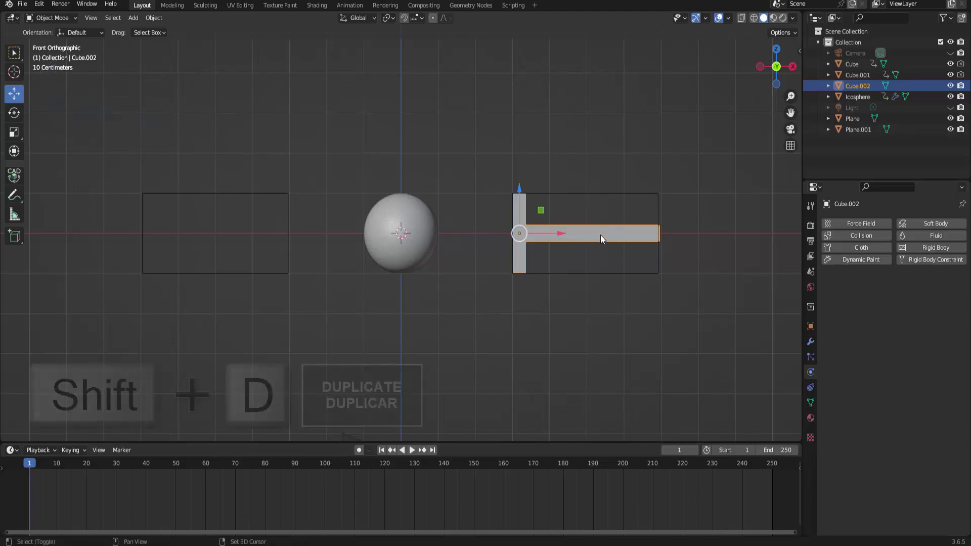
Step: Duplicate the T-piston and move the copy, Cube.003, -6.3962 m on X into the left box
key(shift+d)
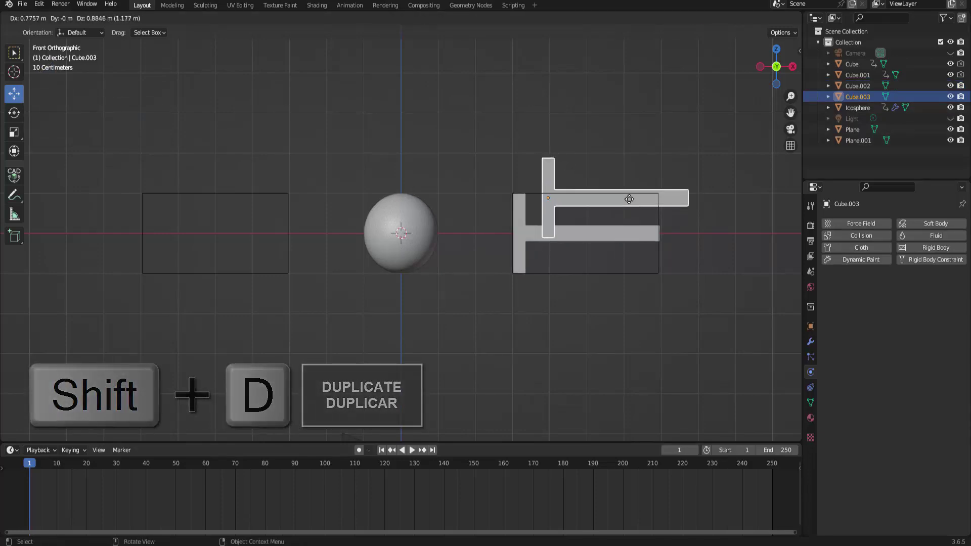
key(Escape)
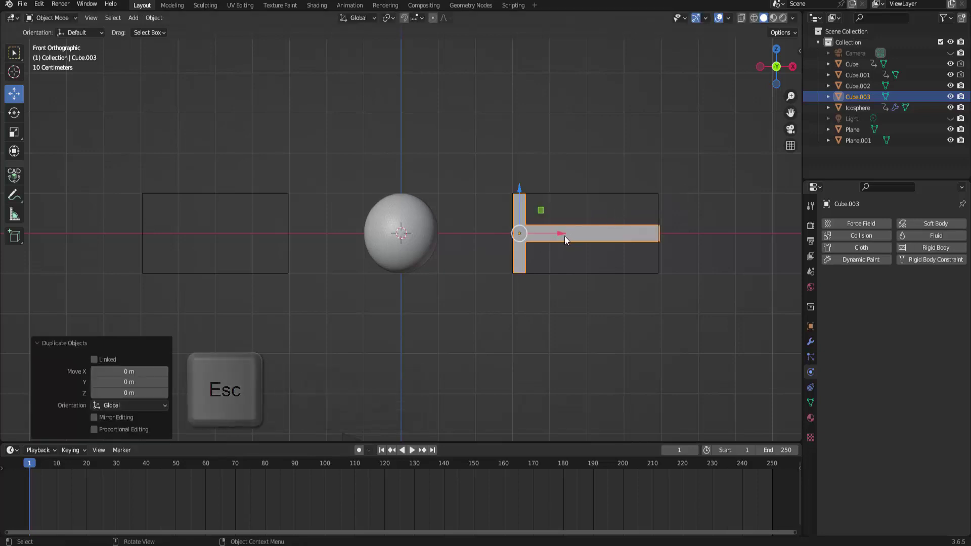
drag(561, 233, 318, 231)
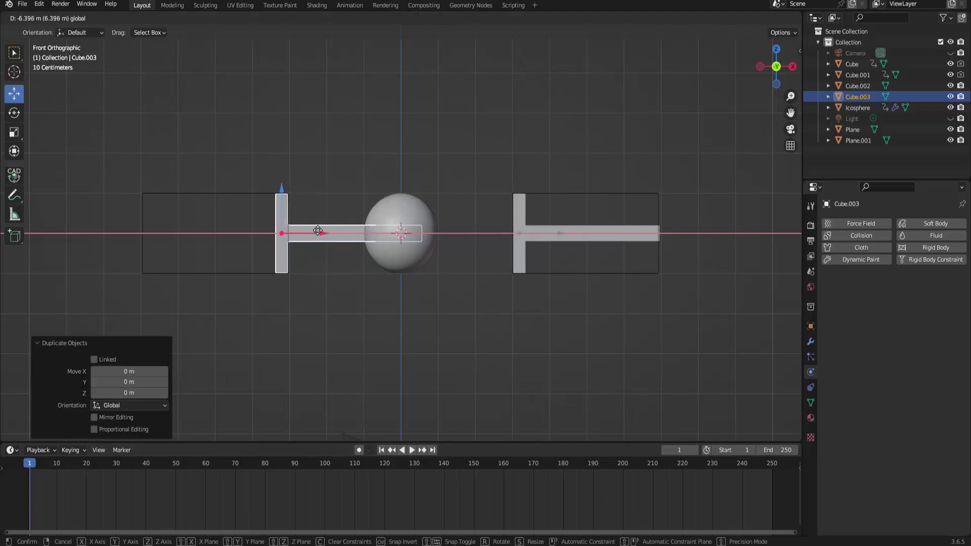
drag(318, 232, 318, 236)
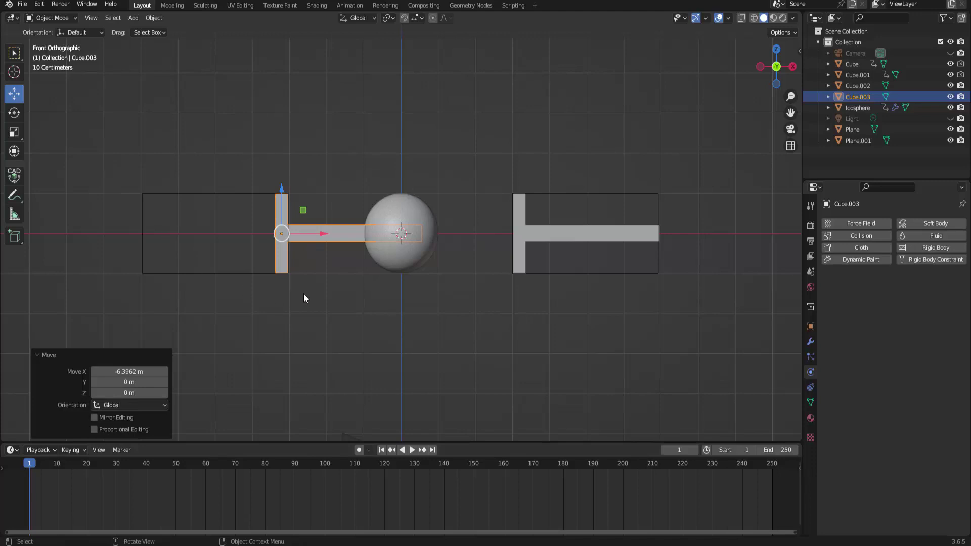
Step: Rotate the left piston 180° about Y, then deselect it
key(r)
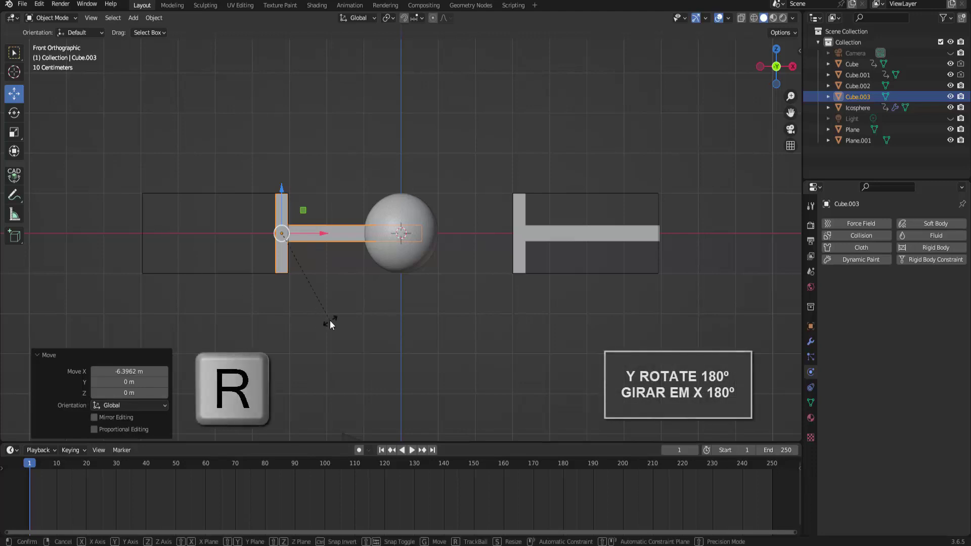
key(y)
key(1)
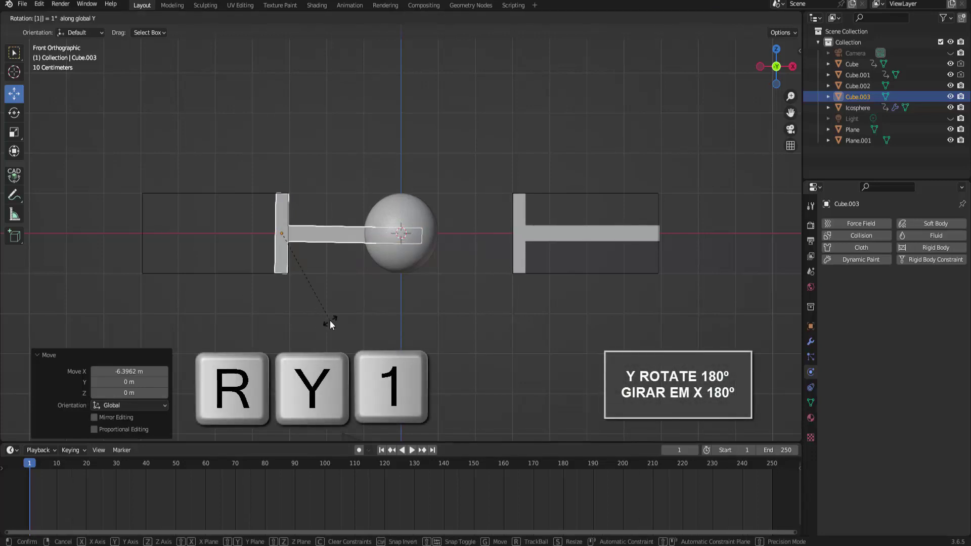
key(8)
key(0)
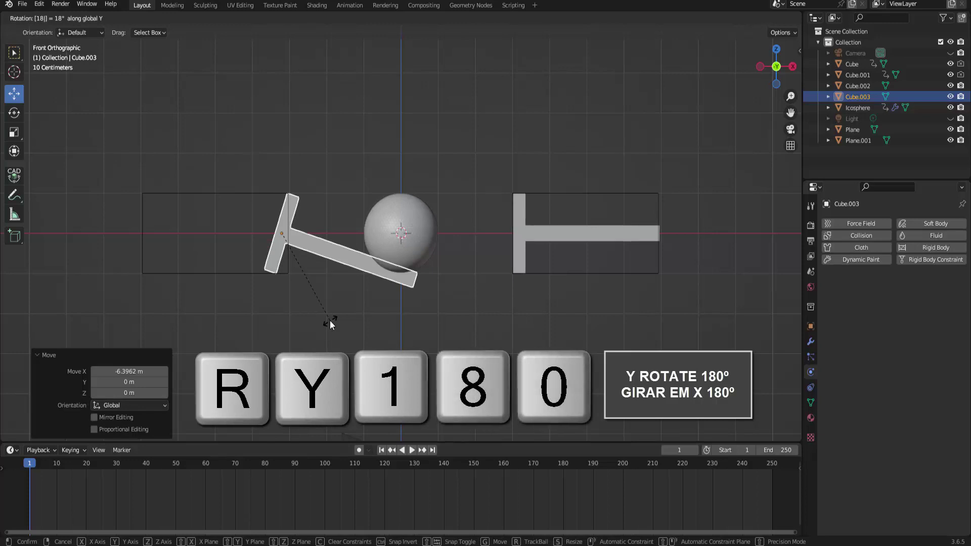
click(329, 321)
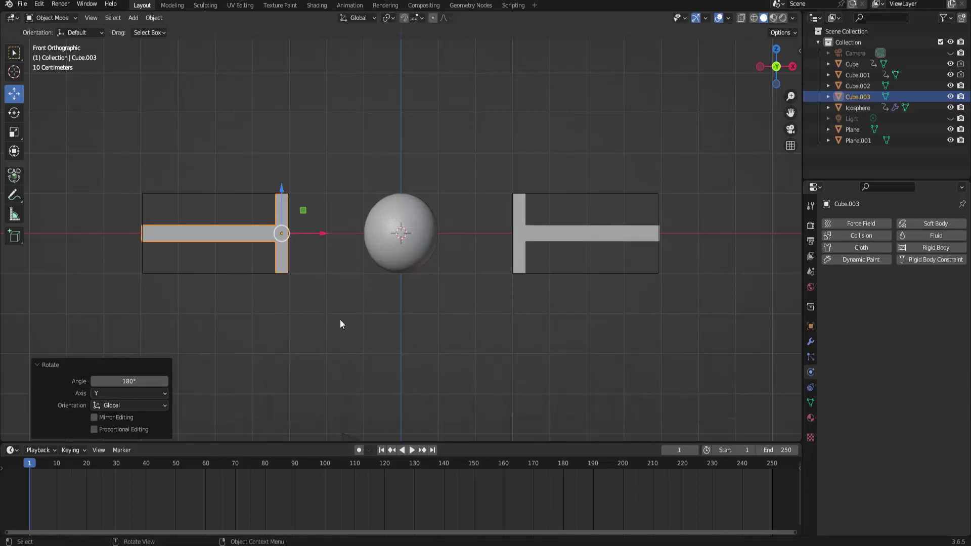
click(370, 317)
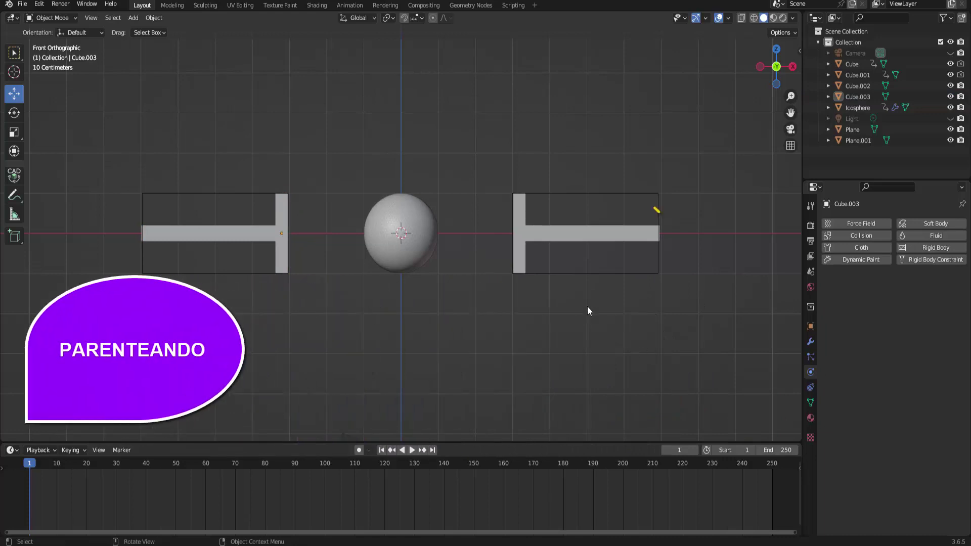
Step: Parent the right T-piston to the right box, Cube, as Object
click(560, 233)
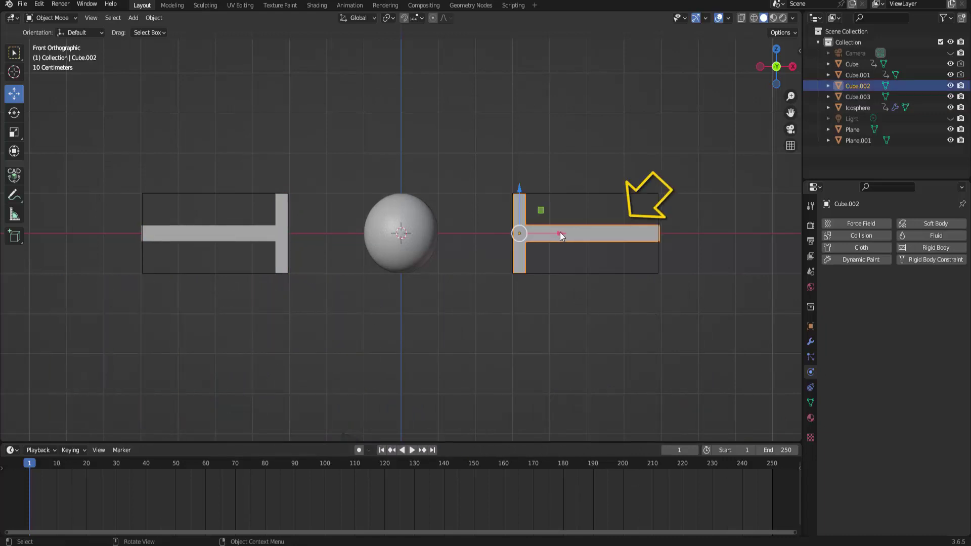
shift+click(645, 196)
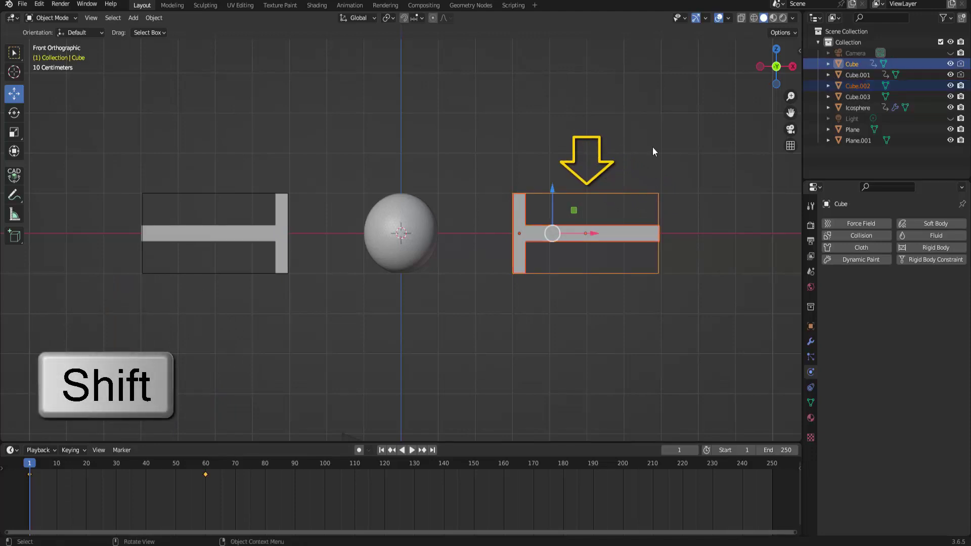
key(ctrl+p)
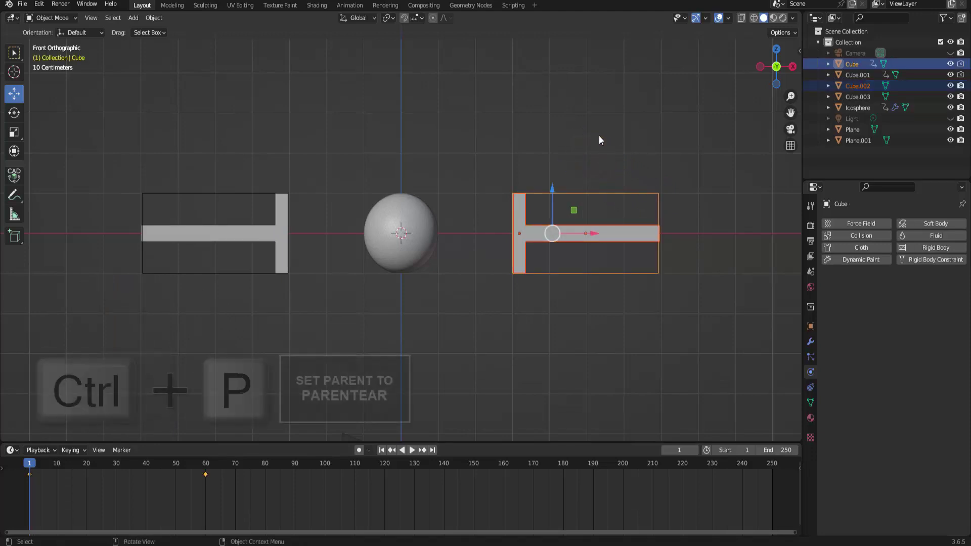
key(ctrl+p)
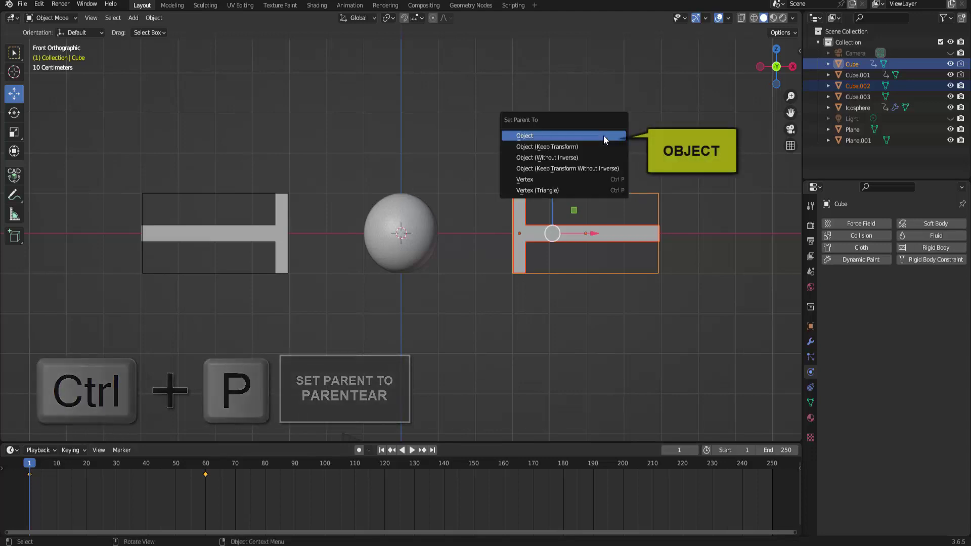
click(606, 135)
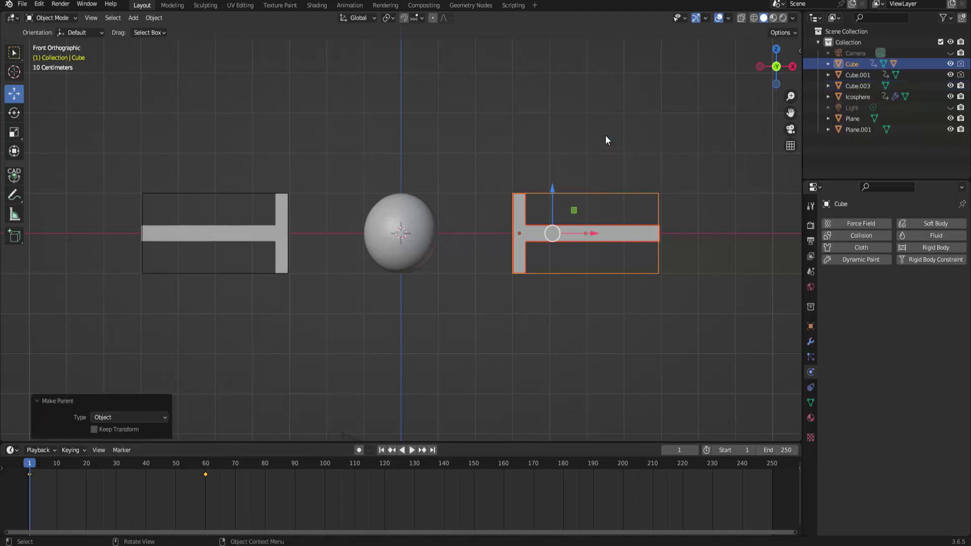
click(353, 306)
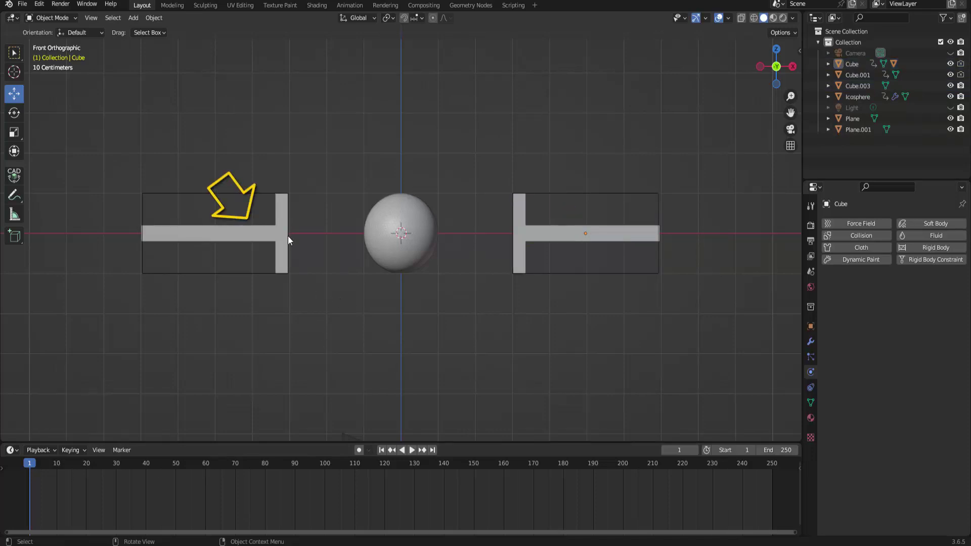
Step: Parent the left T-piston, Cube.003, to the left box, Cube.001
click(281, 215)
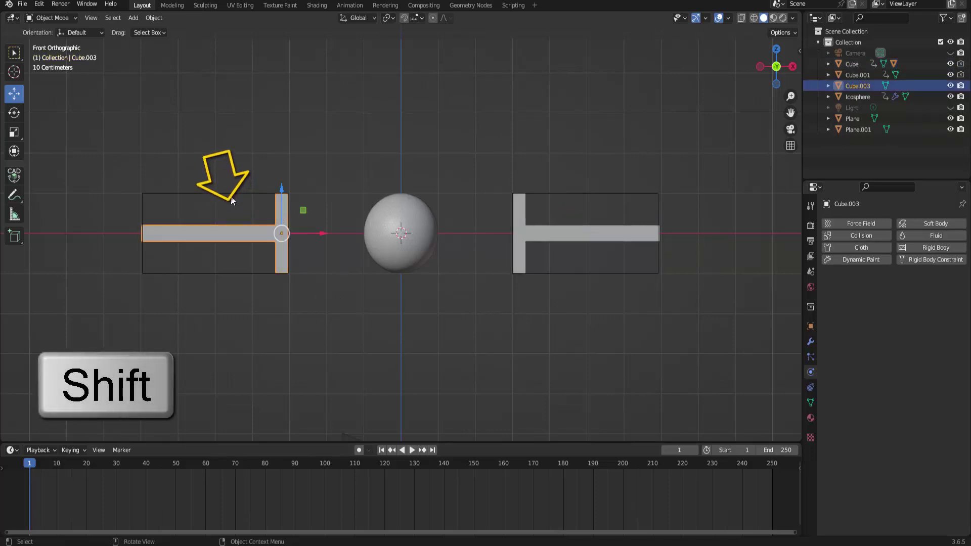
shift+click(213, 196)
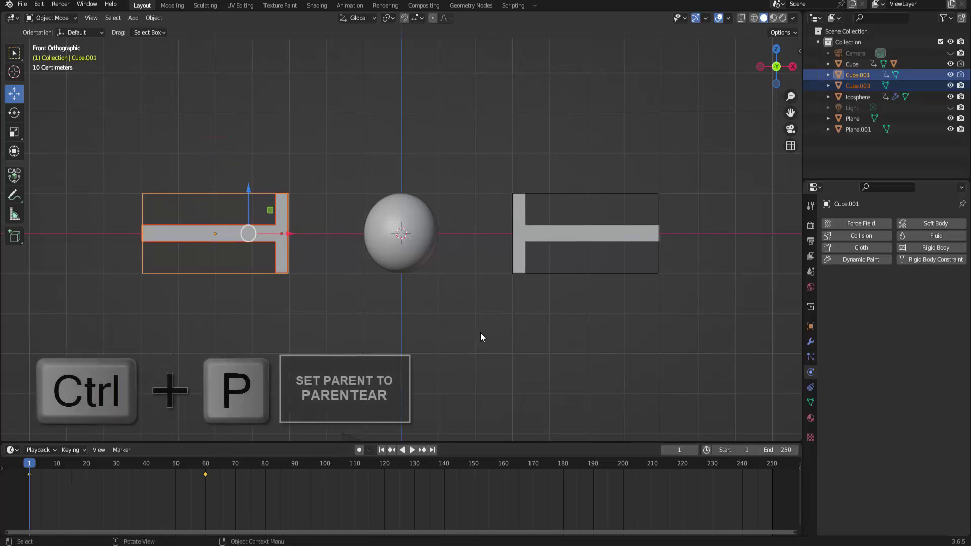
key(ctrl+p)
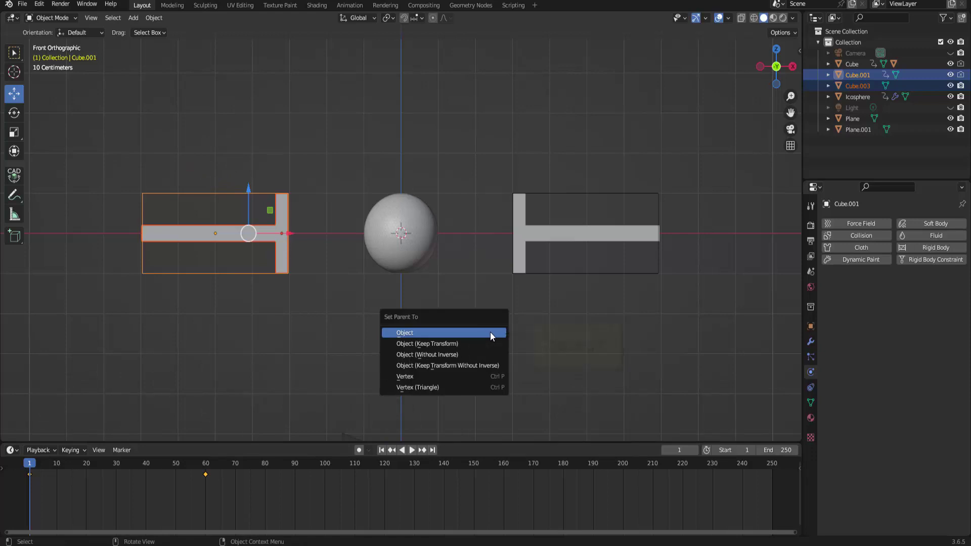
click(490, 333)
click(490, 332)
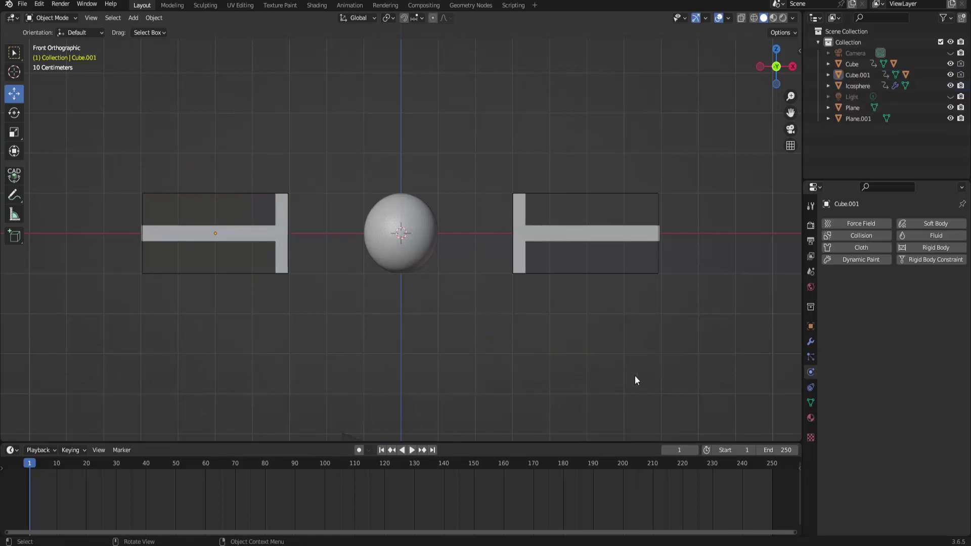
scroll(635, 375, down, 1)
scroll(636, 375, down, 2)
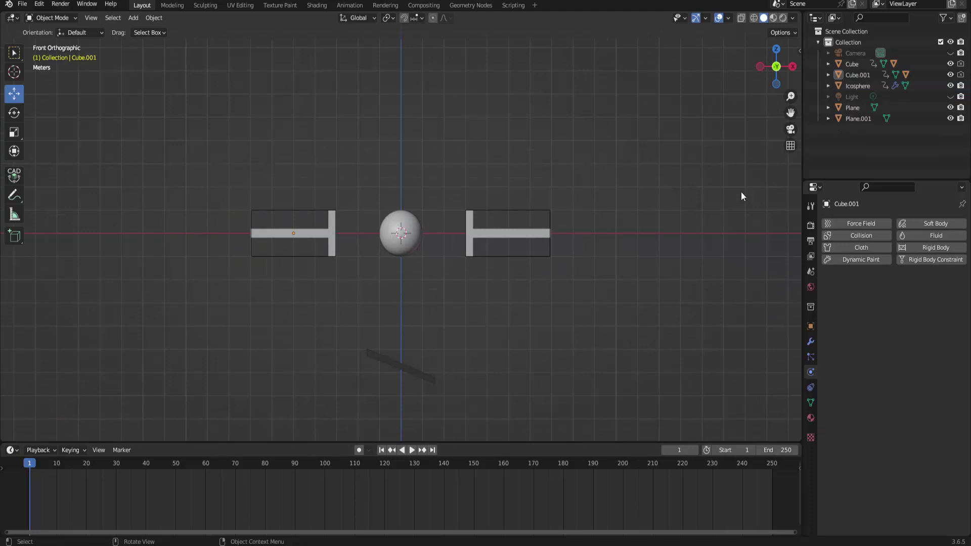
Step: Orbit into a perspective view above the pistons with viewport overlays hidden
drag(762, 75, 638, 138)
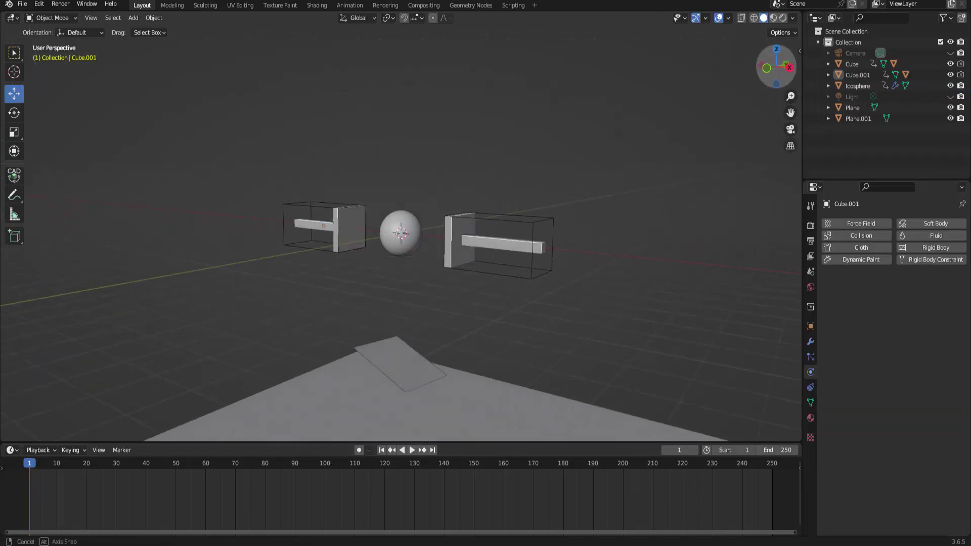
scroll(637, 149, down, 2)
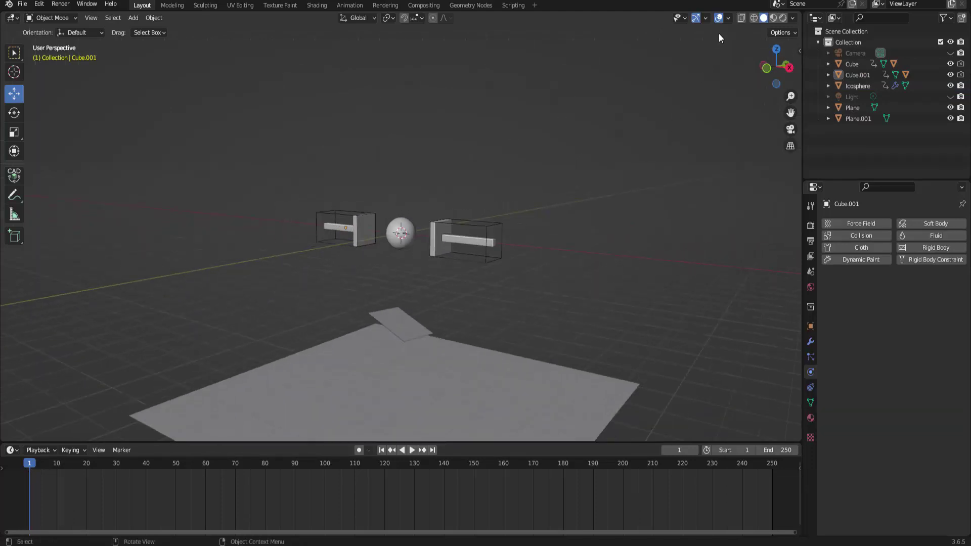
click(719, 20)
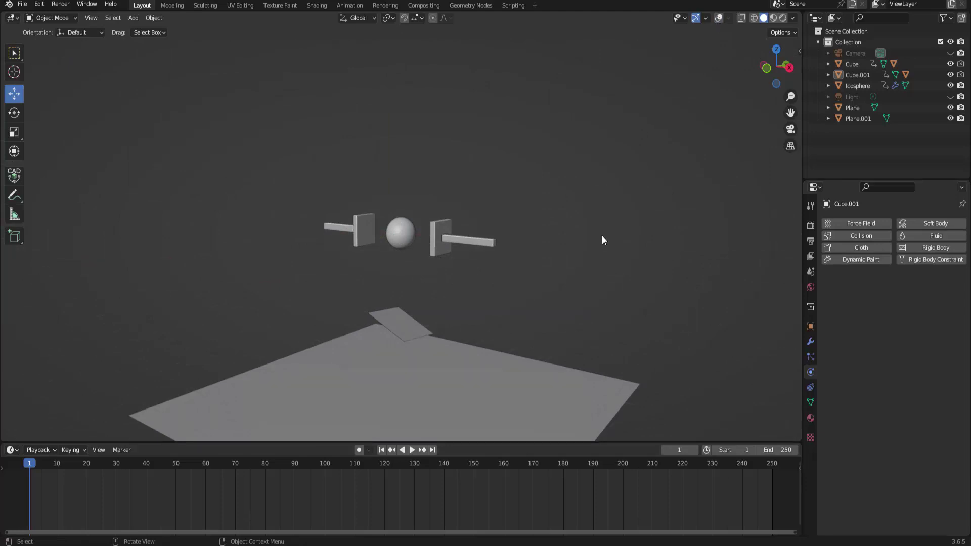
middle_drag(602, 237, 658, 210)
scroll(596, 257, up, 3)
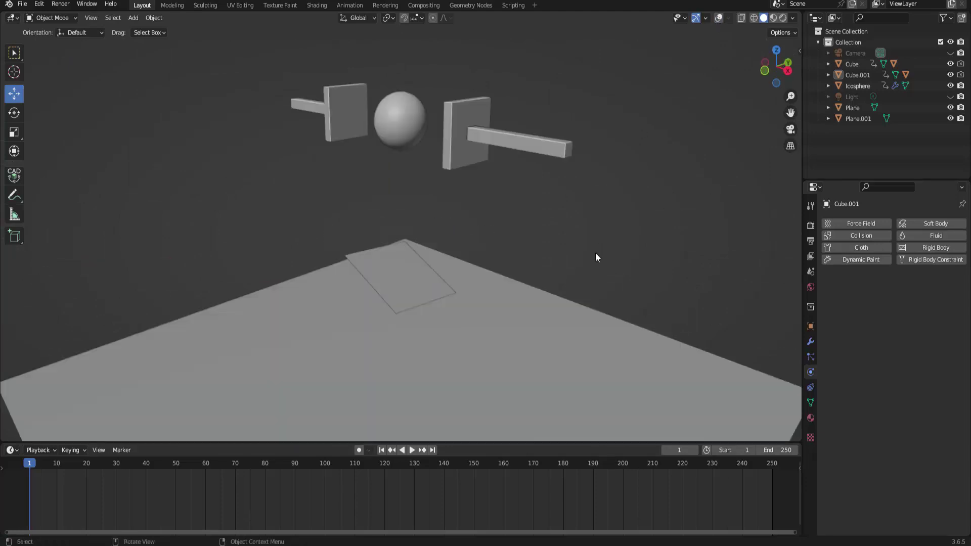
Step: Apply a brighter studio light in Viewport Shading and play the press animation
click(795, 16)
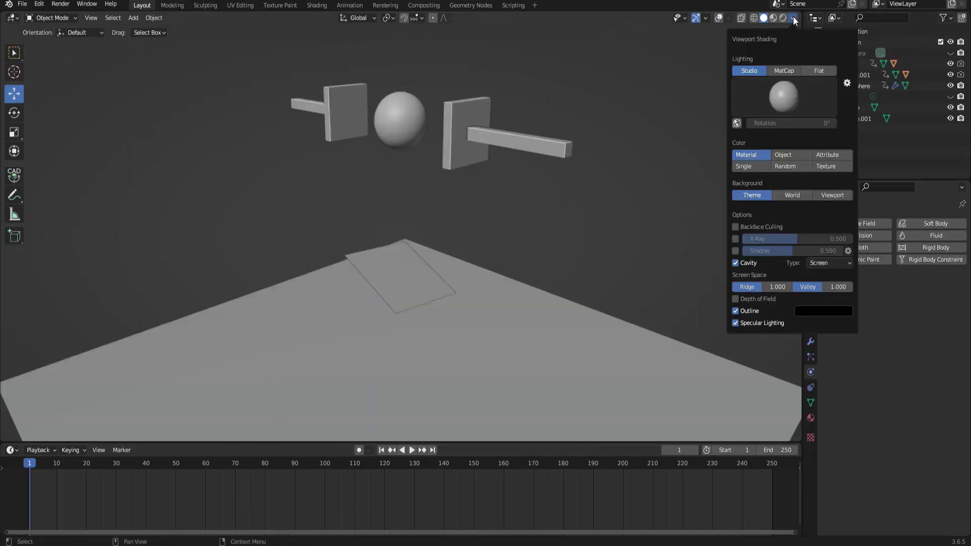
click(776, 91)
click(761, 135)
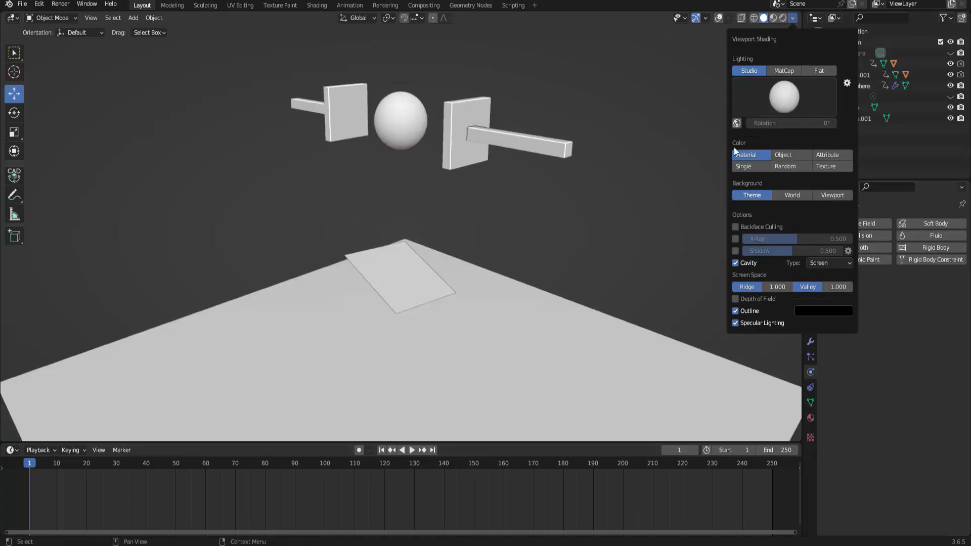
middle_drag(564, 312, 569, 303)
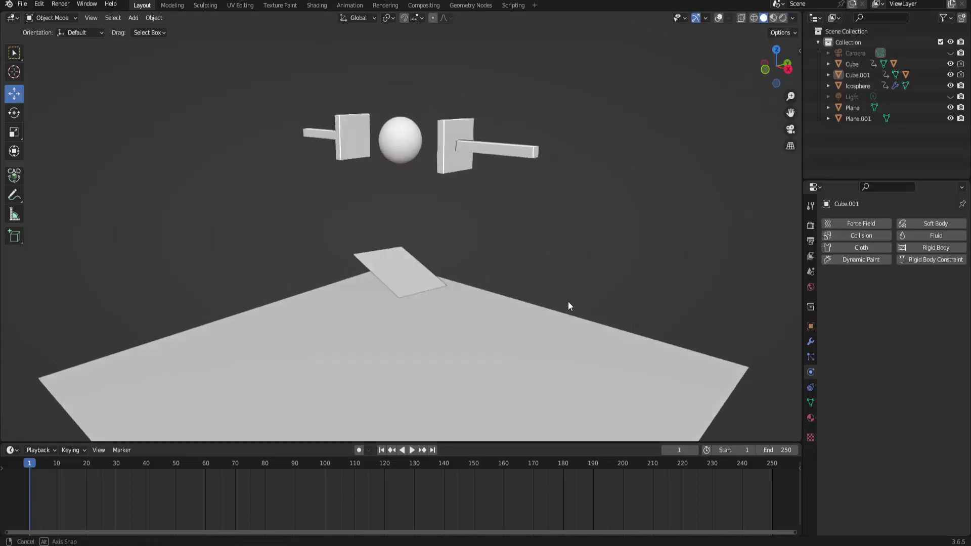
click(413, 453)
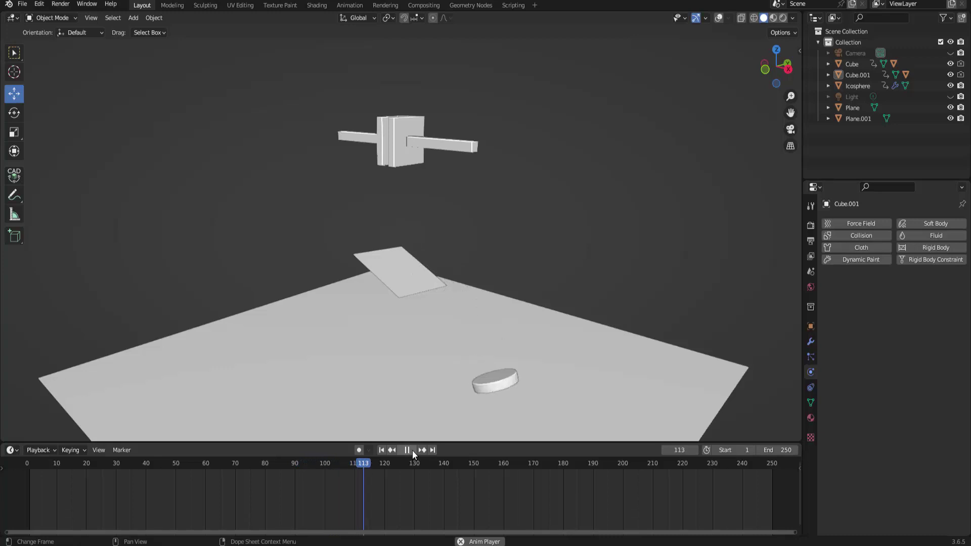
Step: Stop playback, enable viewport shadows, and rewind the press animation to frame 1
click(412, 451)
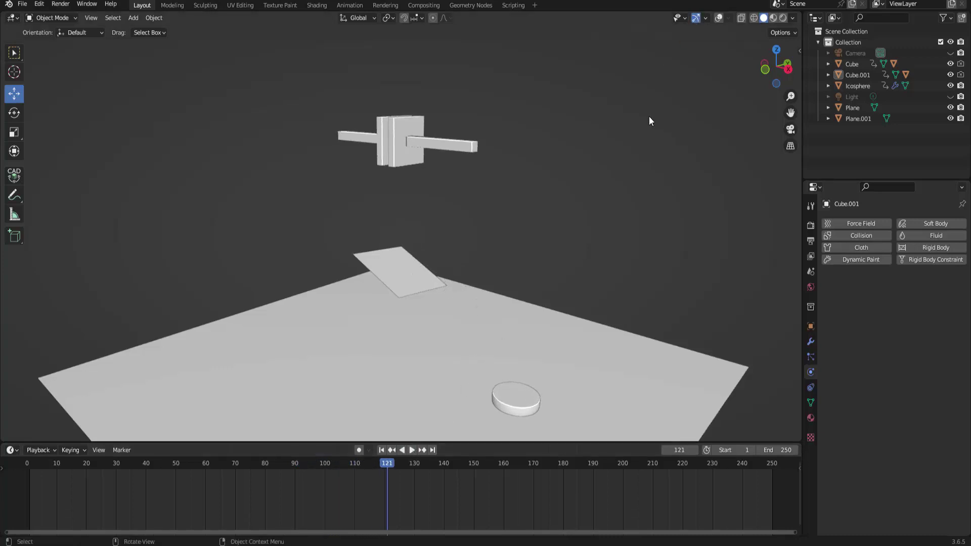
scroll(649, 120, down, 2)
click(792, 17)
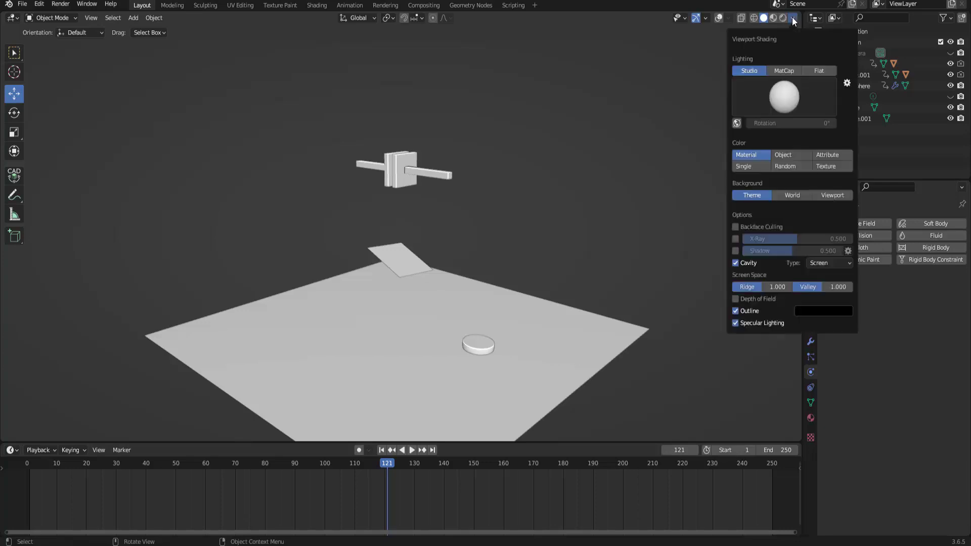
click(736, 249)
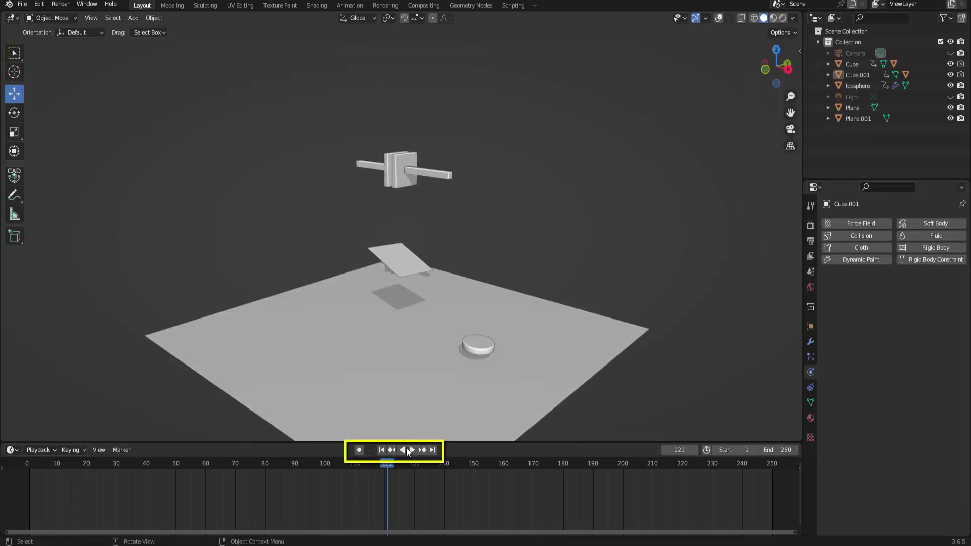
click(381, 450)
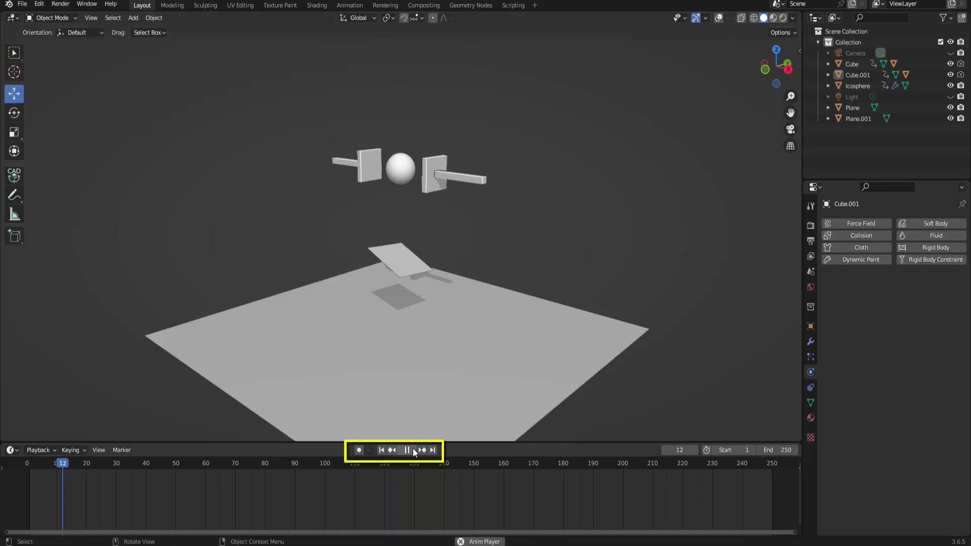